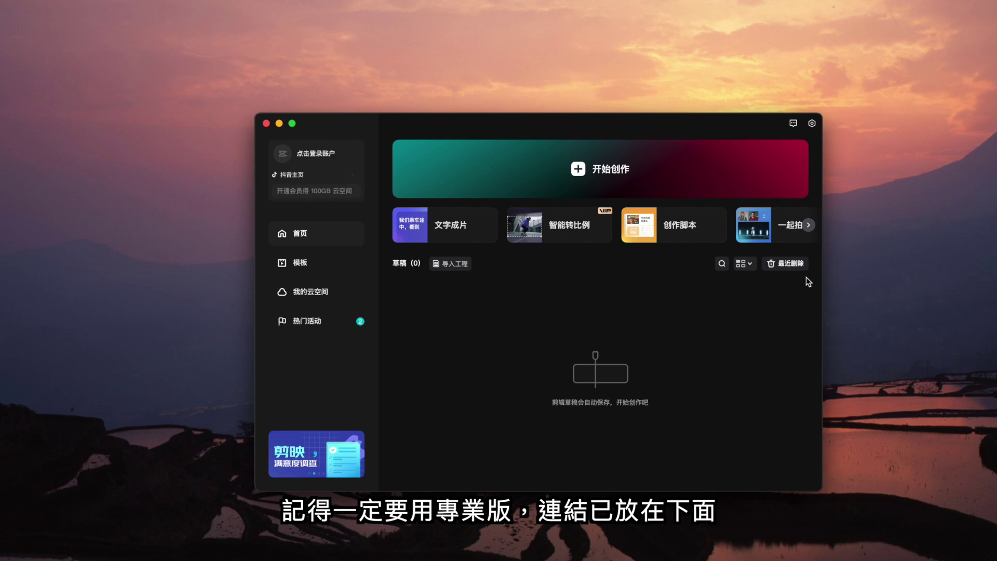
Step: Check the installed version number in the settings list
click(813, 124)
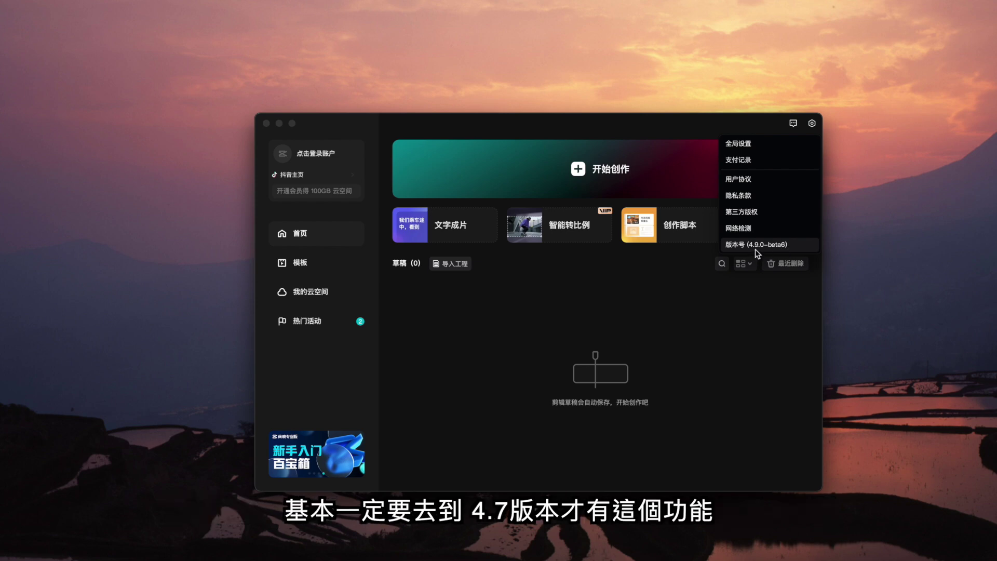
click(748, 348)
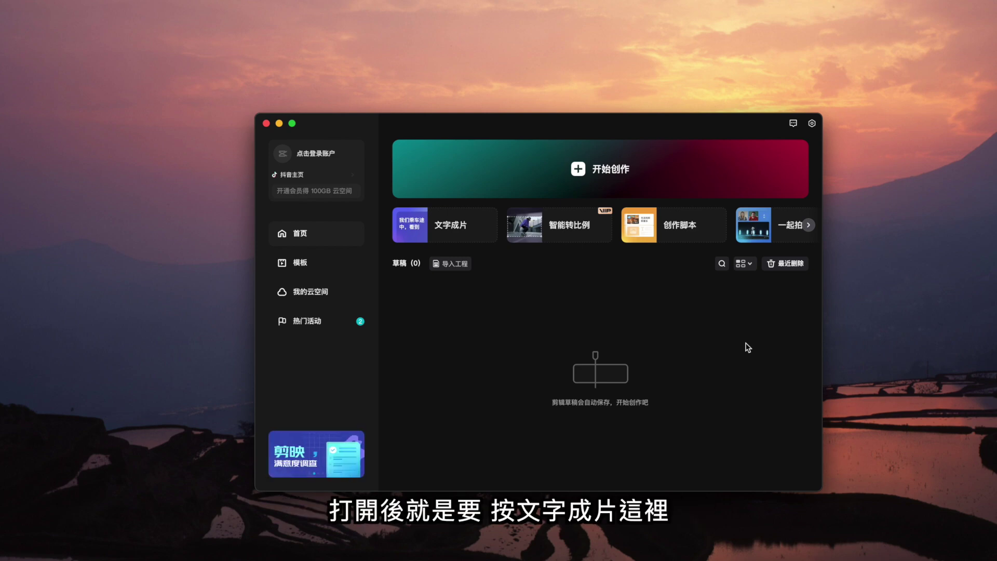
Step: Open the text-to-video tool (文字成片) and bring up its AI copywriting prompt (智能写文案)
click(441, 230)
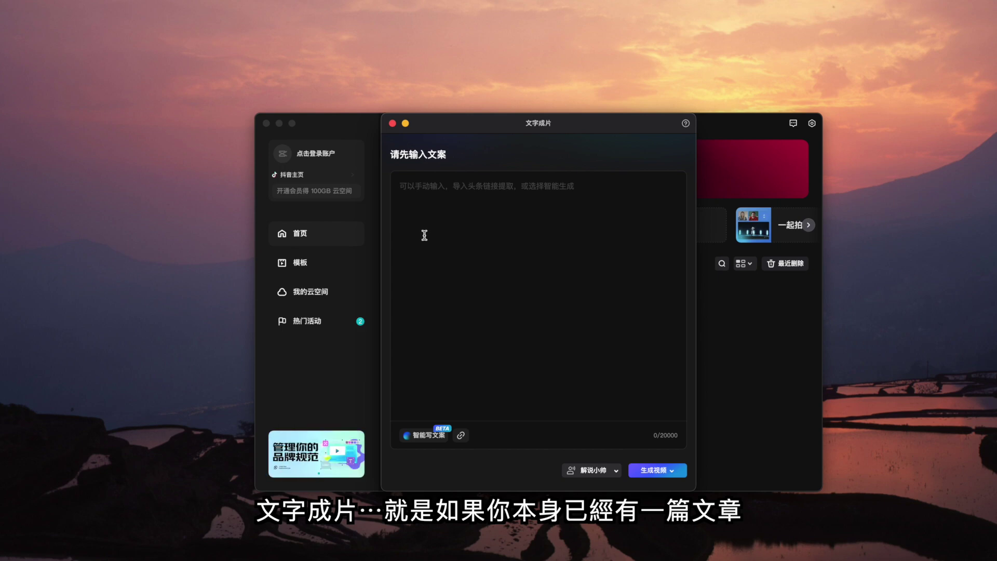
click(399, 188)
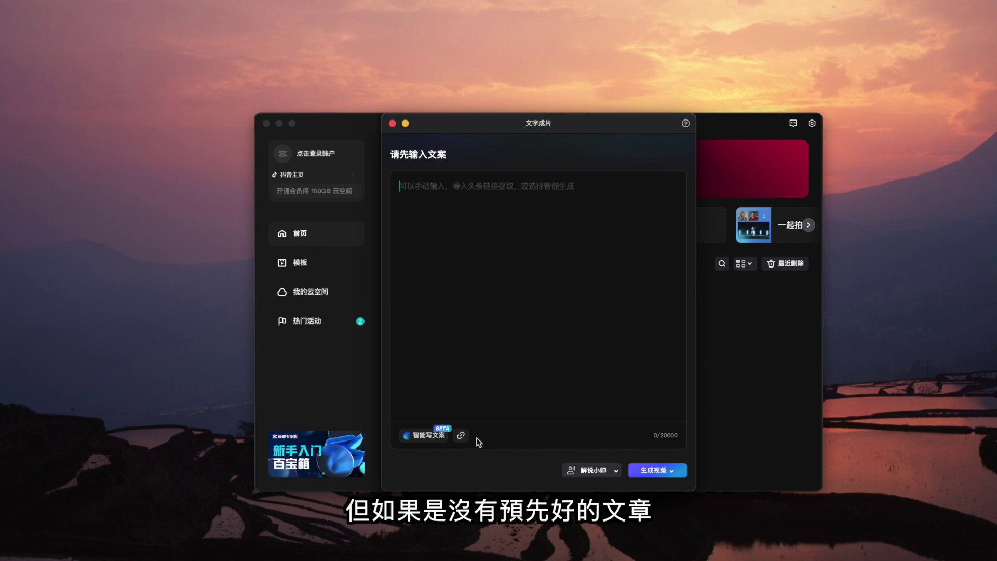
click(425, 437)
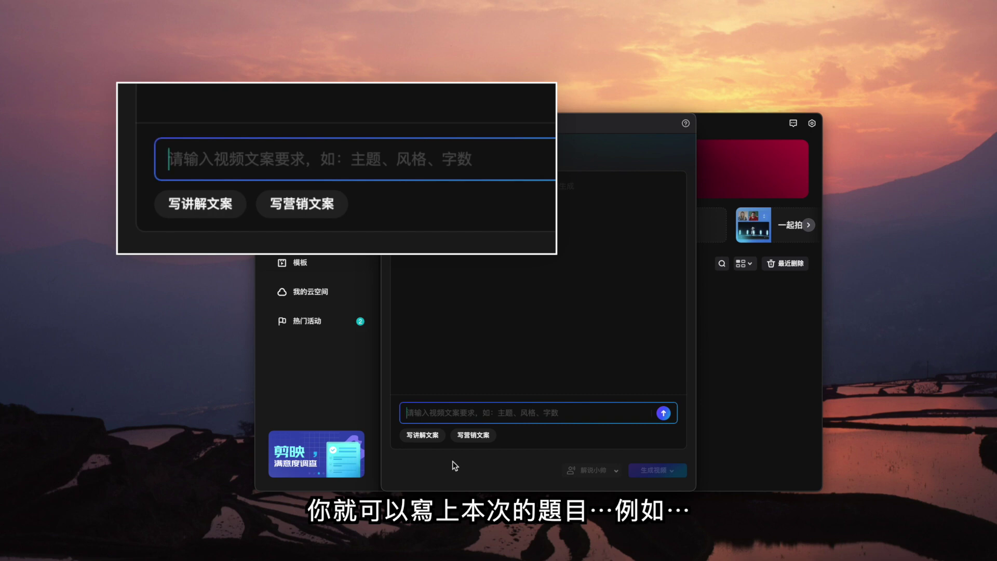
Step: Enter the topic "三腳架的使用和種類" in the AI copywriting prompt
text(三月)
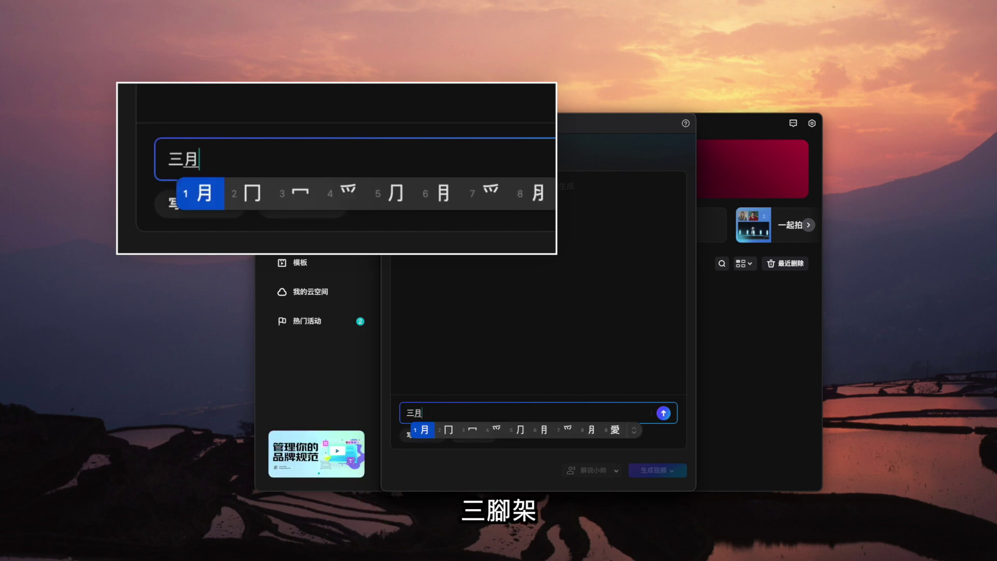
text(腳架的使月手)
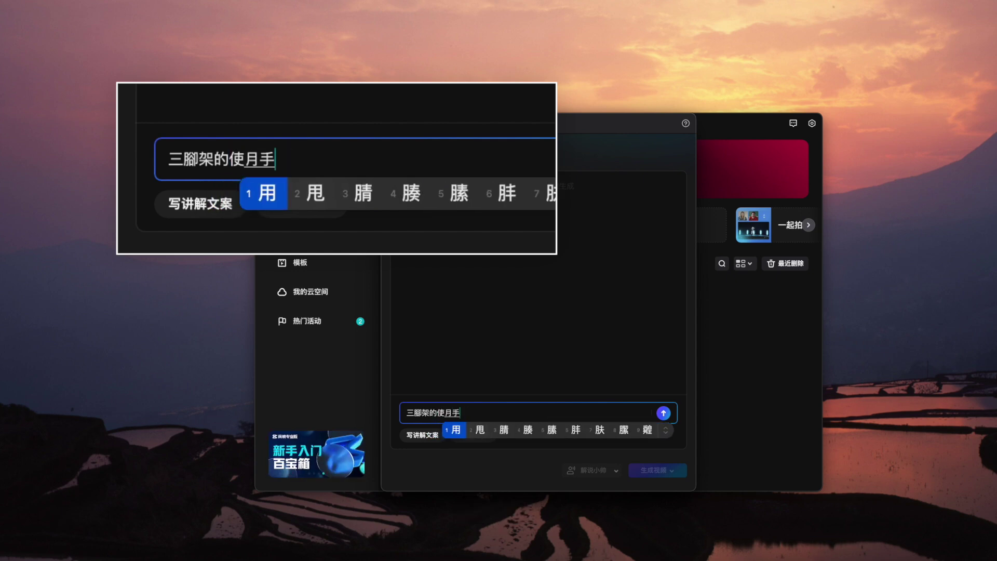
key(BackSpace)
key(BackSpace)
text(用和竹木竹十)
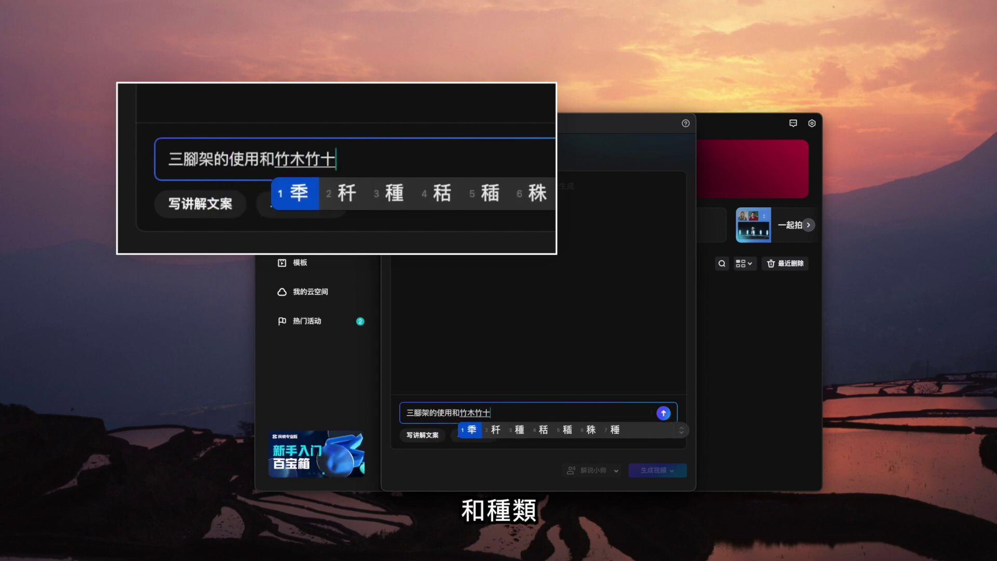
text(3火大一月金)
key(space)
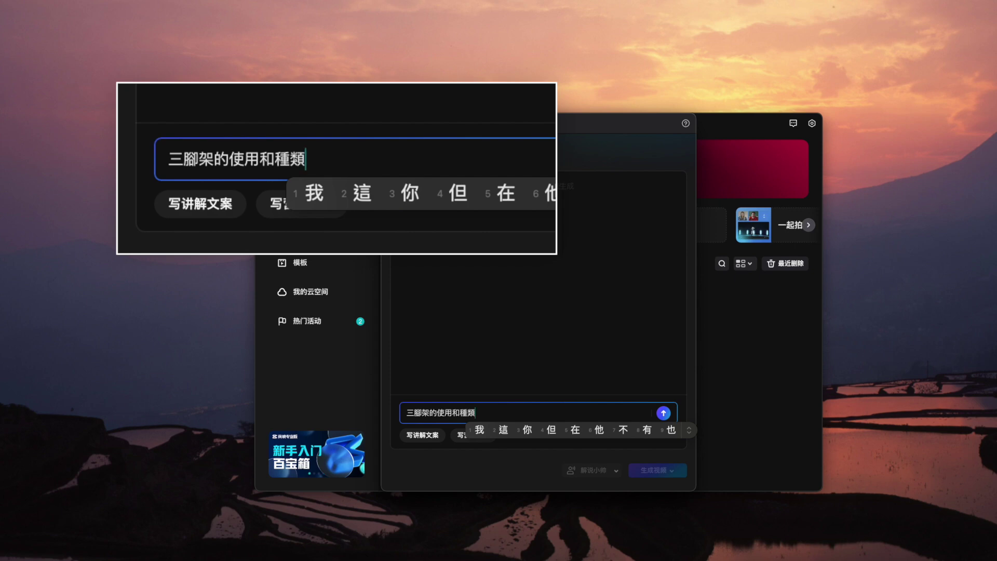
Step: Add the length limit "文字少於200字" to the prompt and submit it to generate the script
text(卜大)
key(space)
text(十弓木)
key(space)
text(火竹)
key(space)
text(卜尸心)
key(BackSpace)
text(人人)
key(BackSpace)
text(卜)
key(space)
text(2)
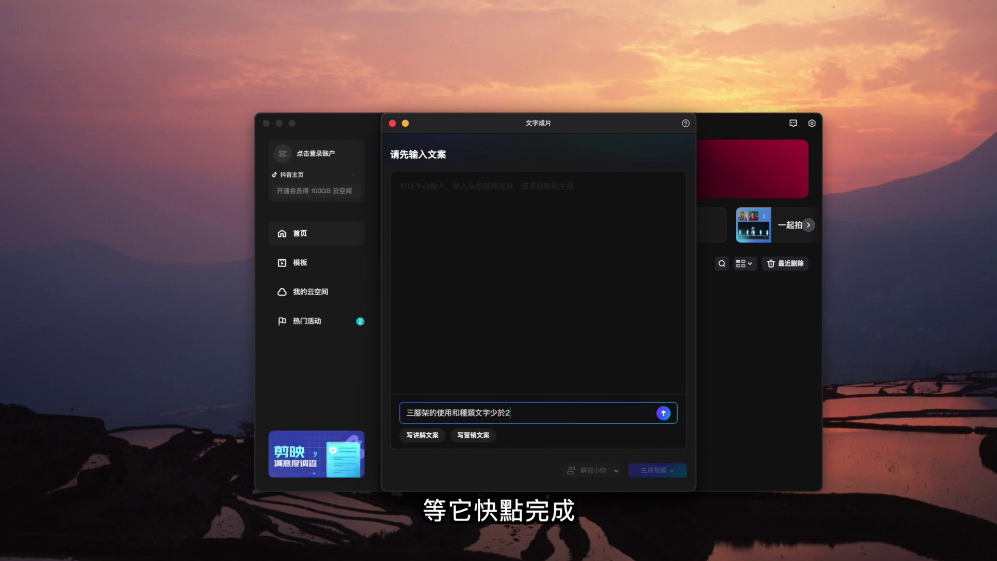
text(00十弓2)
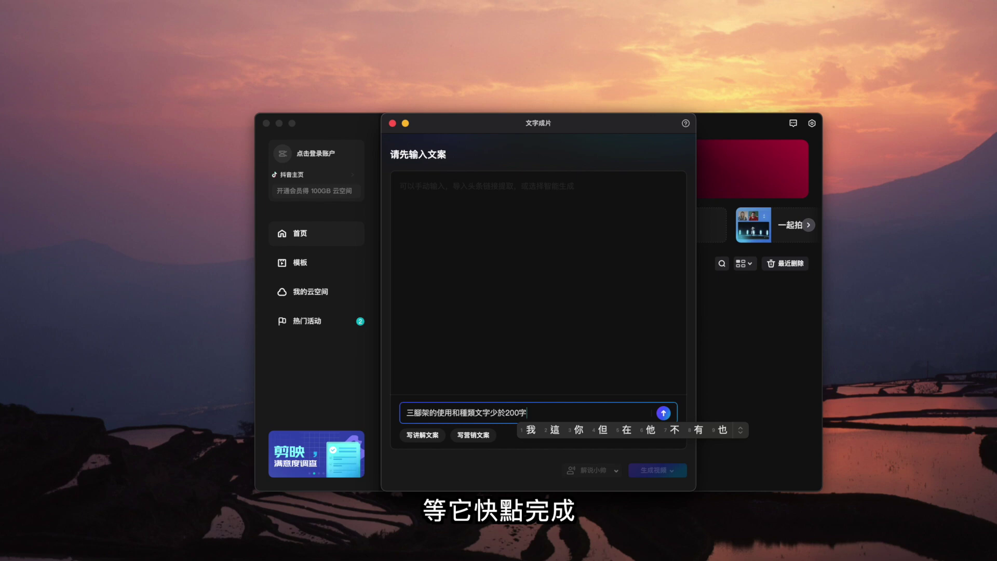
key(Escape)
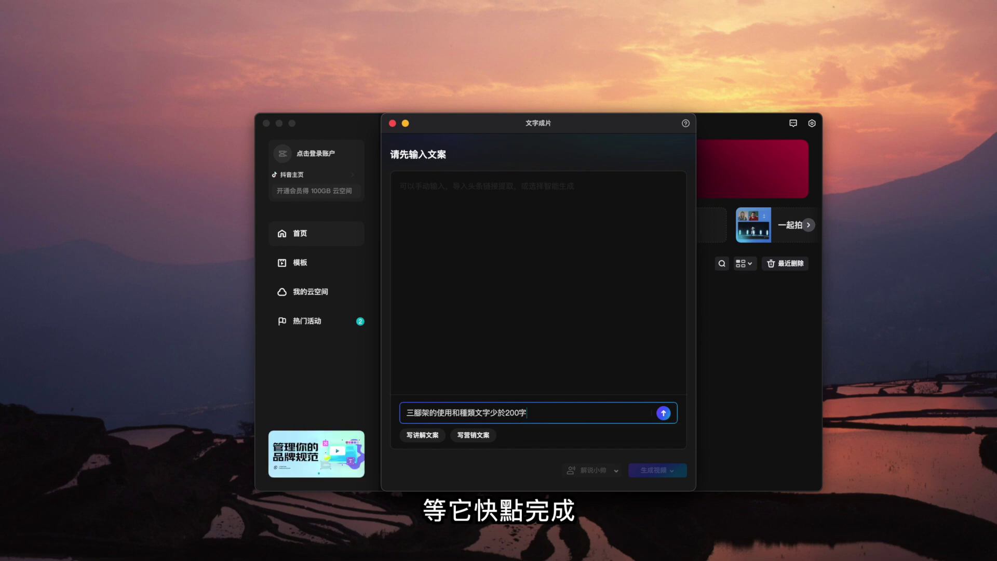
click(664, 413)
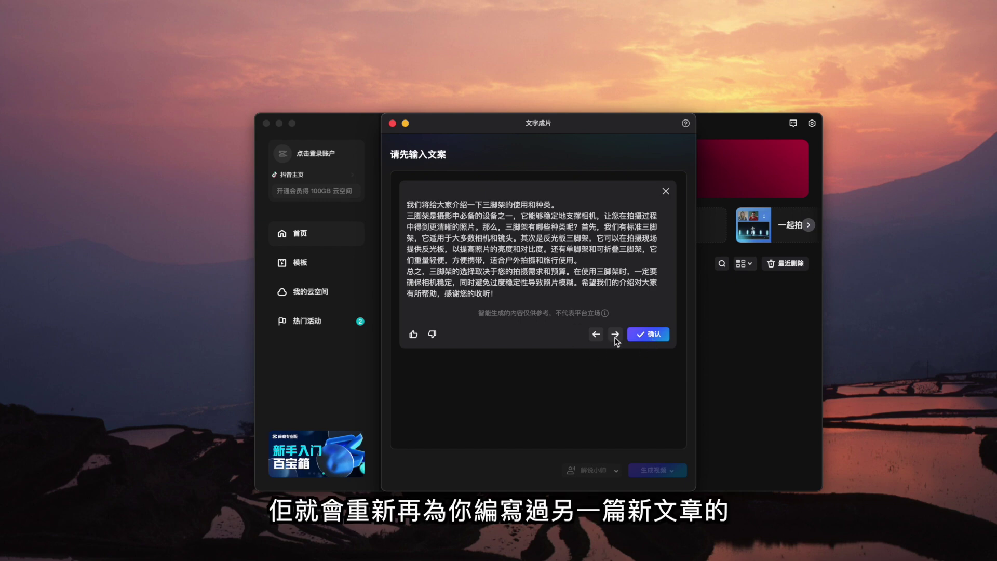
Step: Accept the next generated version of the script, copy its full text and close the script window
click(616, 336)
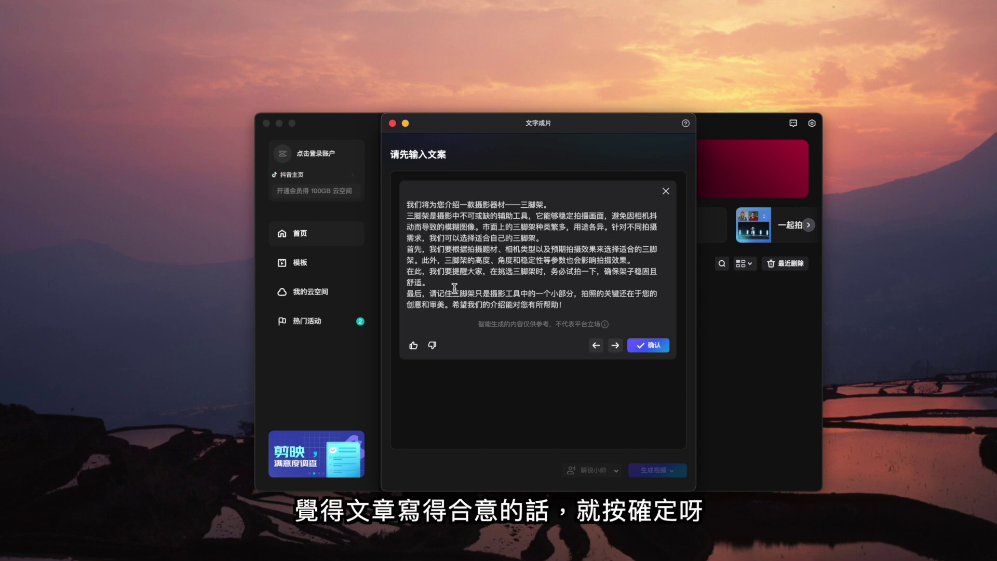
click(645, 347)
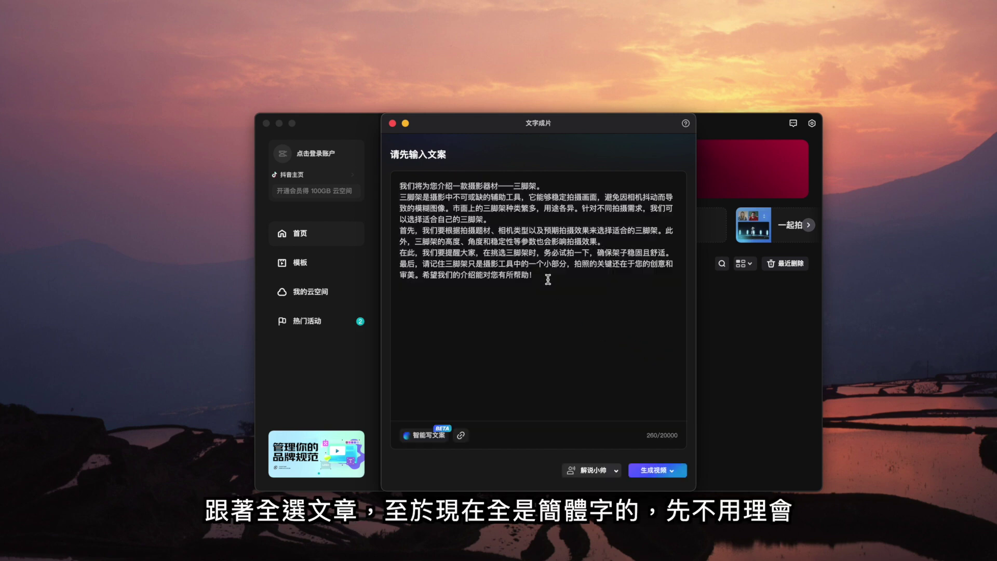
drag(547, 279, 392, 185)
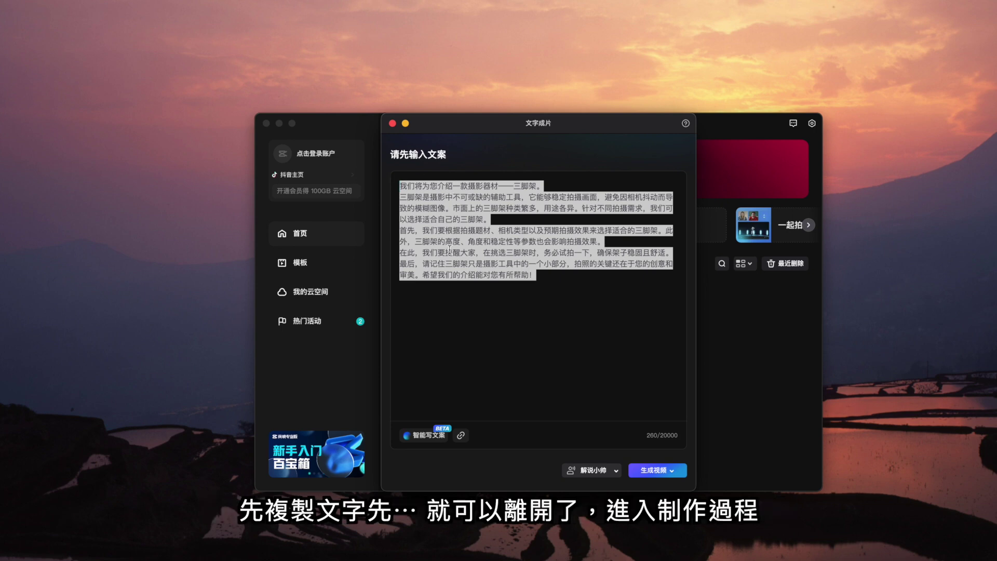
click(392, 123)
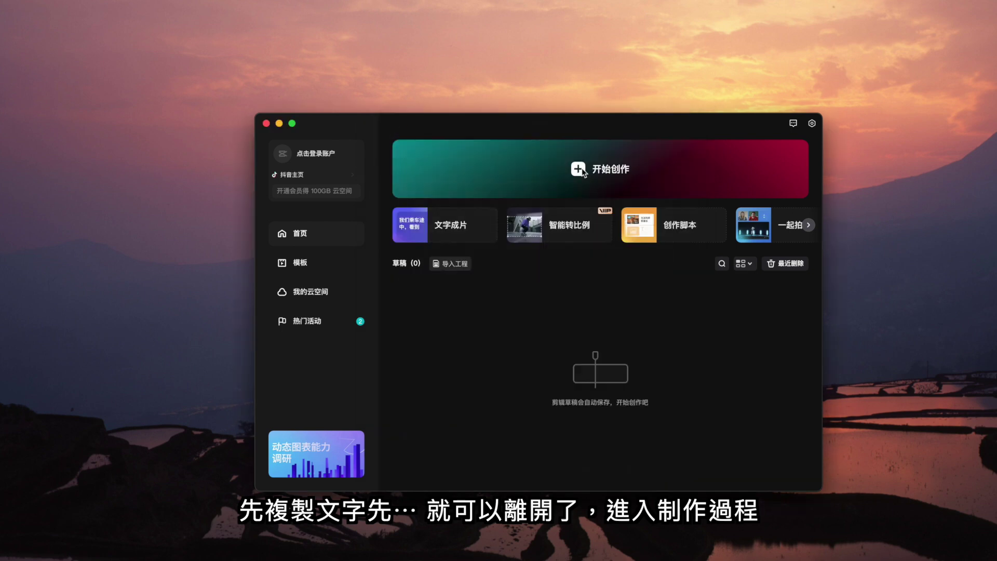
Step: Start a new project and add a default text clip (默认文本) to the timeline
click(611, 172)
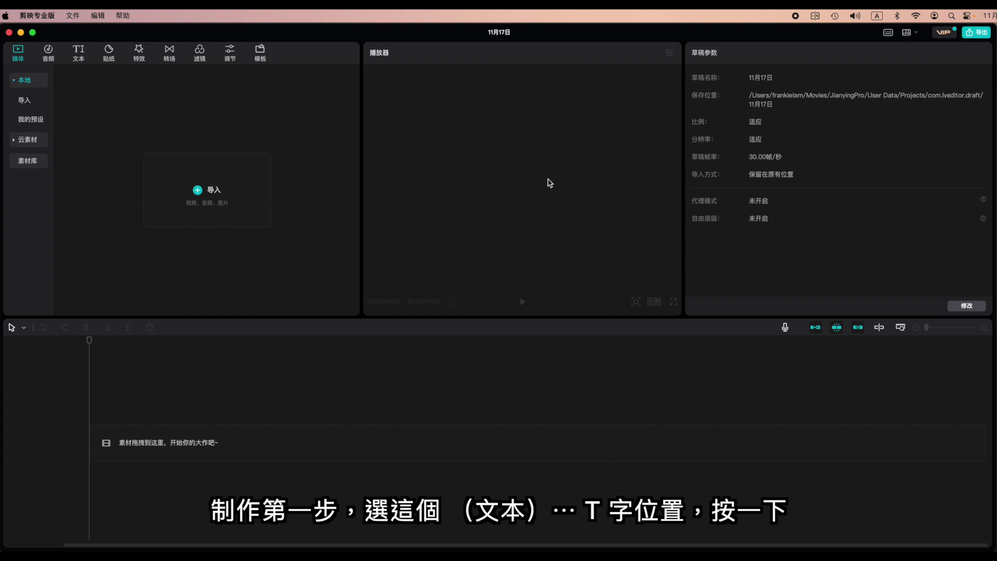
click(79, 55)
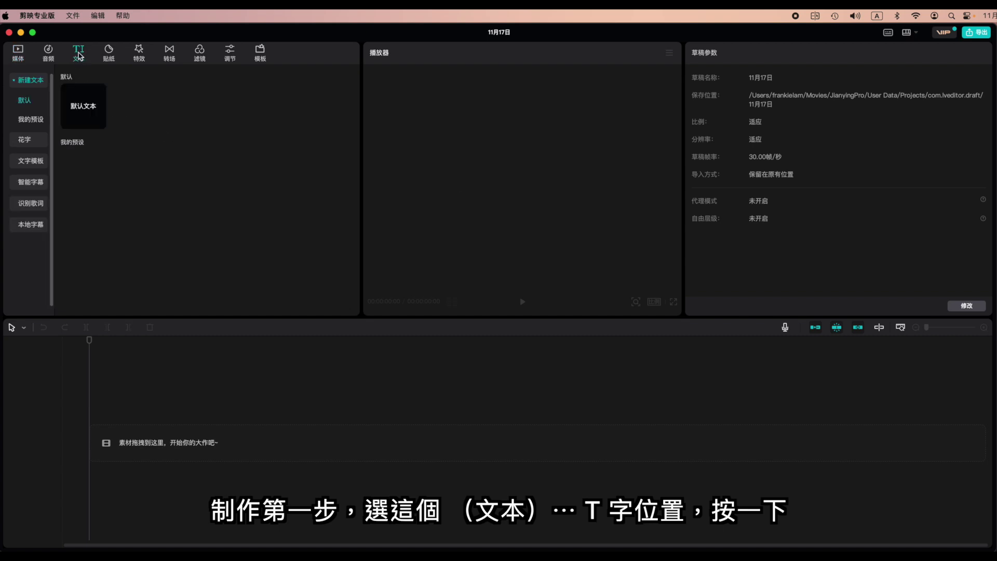
click(99, 123)
click(99, 122)
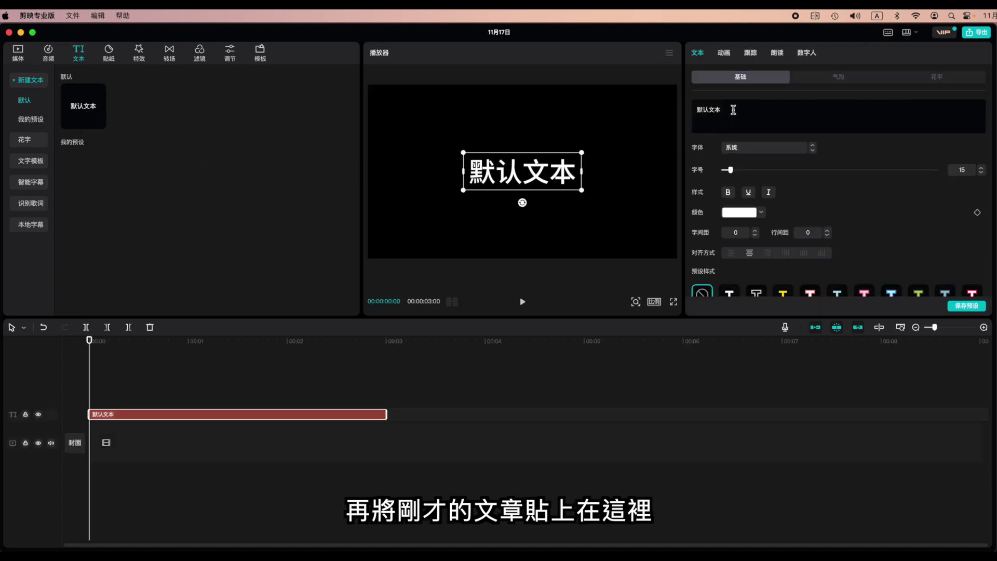
Step: Replace the text clip's default wording with the copied tripod script
drag(732, 107, 687, 110)
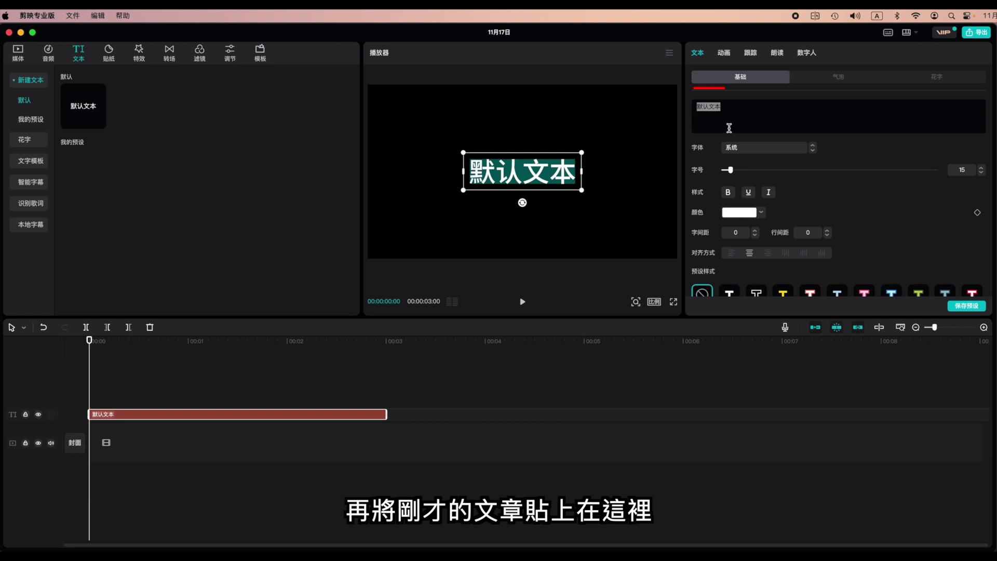
key(super+v)
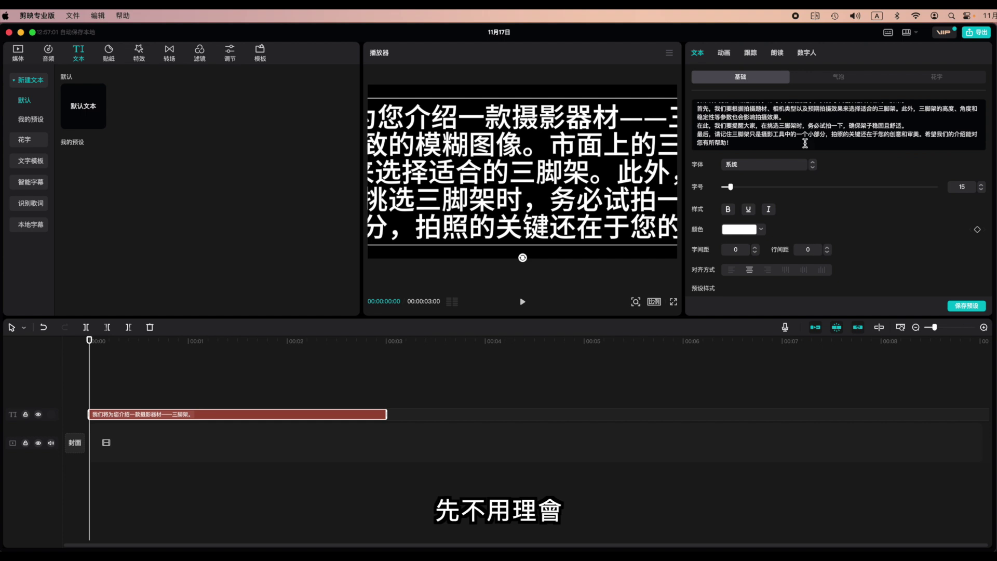
Step: Browse the digital humans (数字人) for the text clip and add the avatar 小铭-沉稳
click(808, 56)
scroll(893, 229, down, 2)
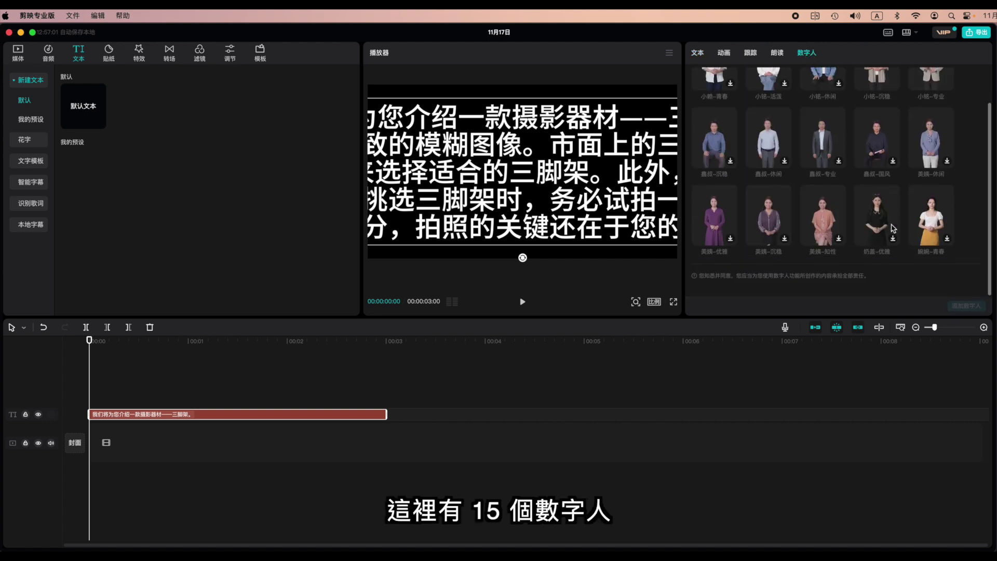
scroll(894, 229, up, 2)
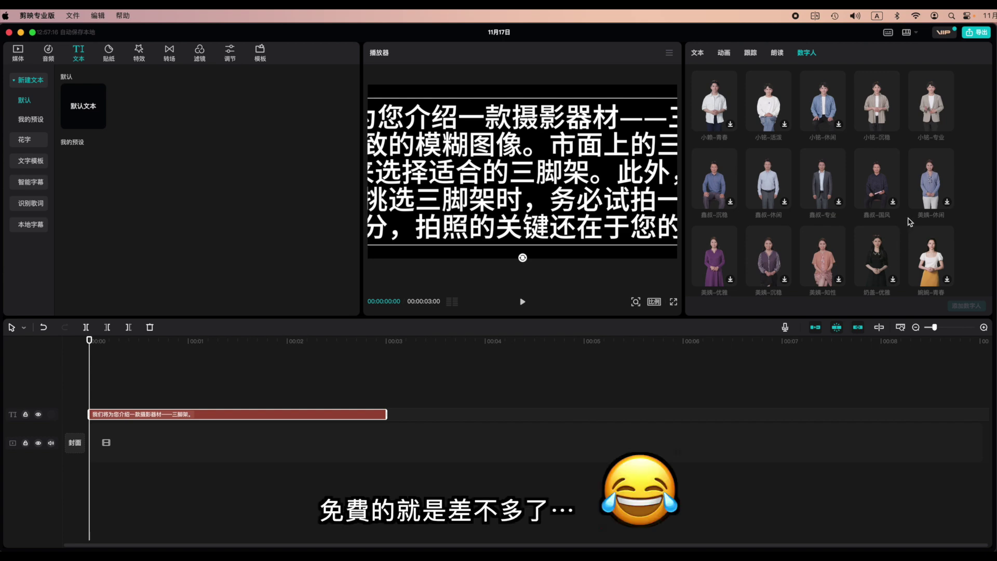
click(884, 109)
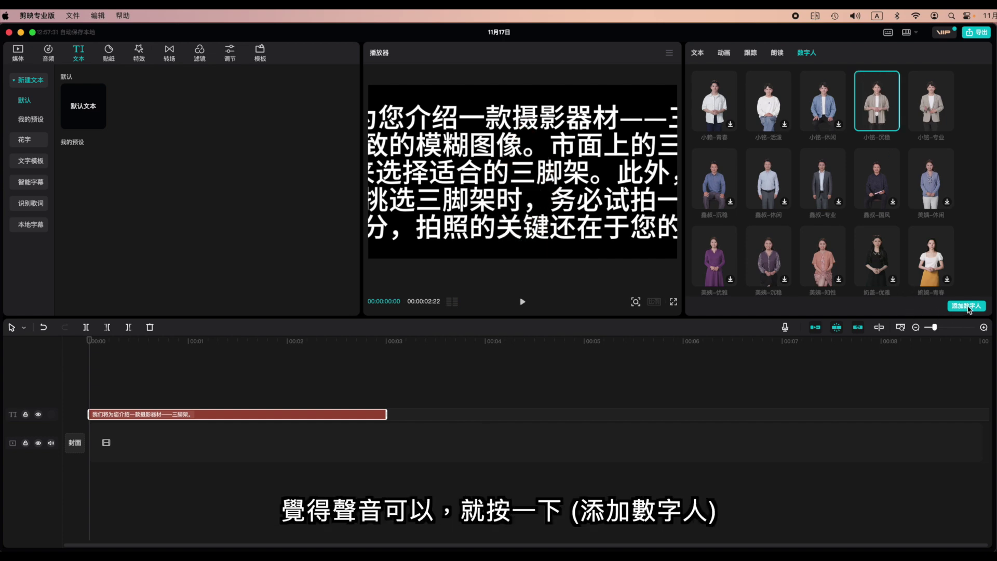
click(967, 306)
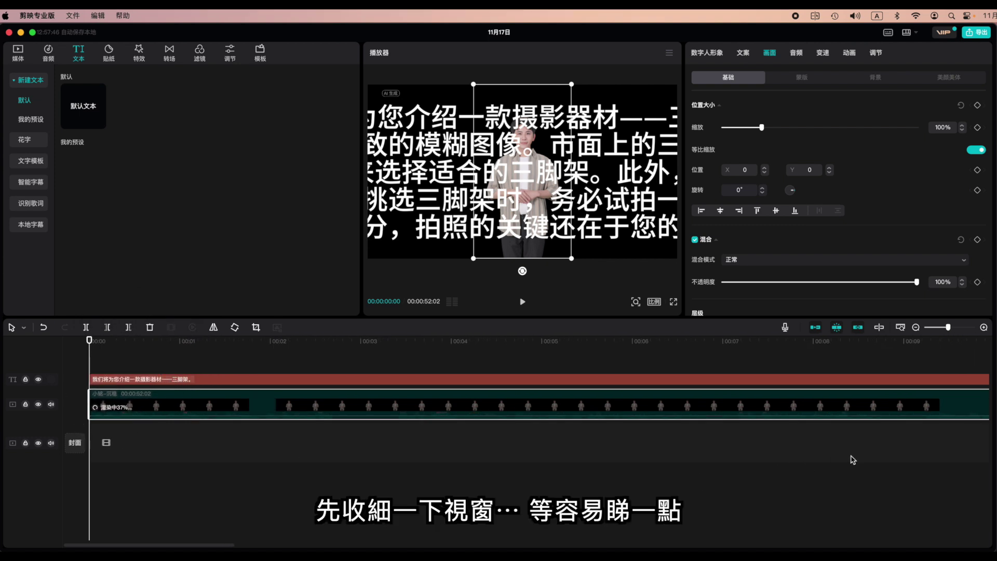
Step: Delete the script text clip from the track above the digital human clip
scroll(852, 459, down, 3)
scroll(852, 459, down, 3)
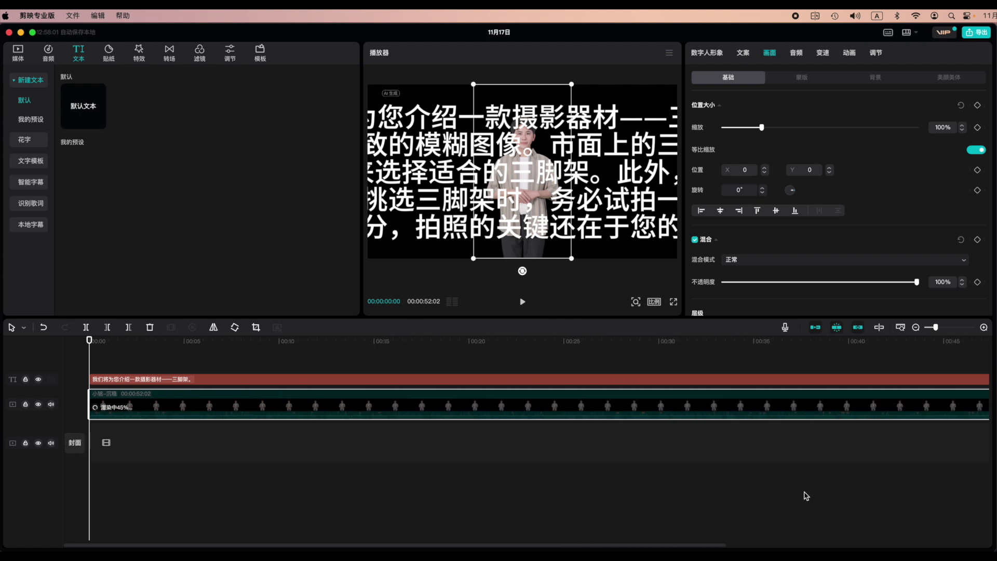
scroll(807, 494, down, 2)
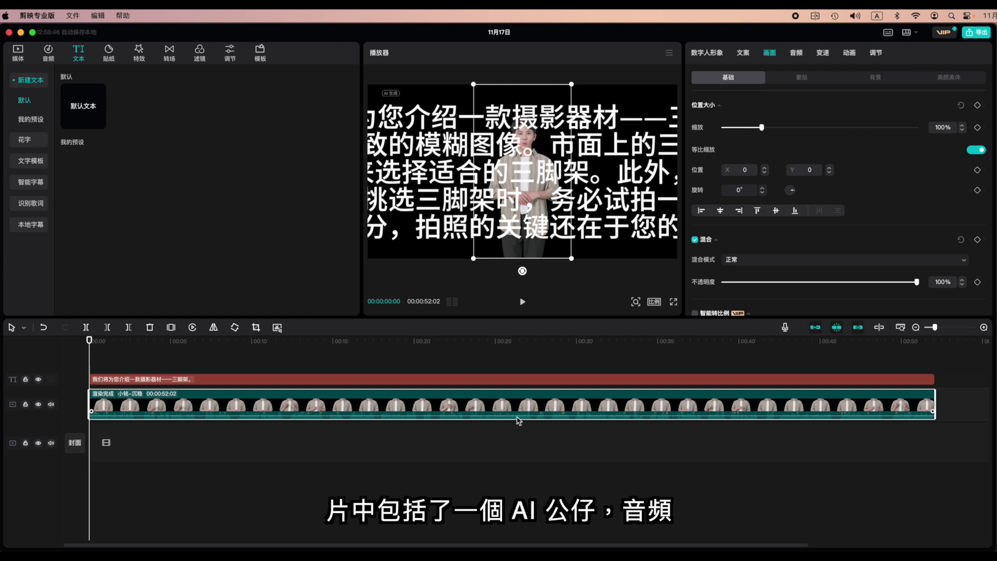
click(474, 380)
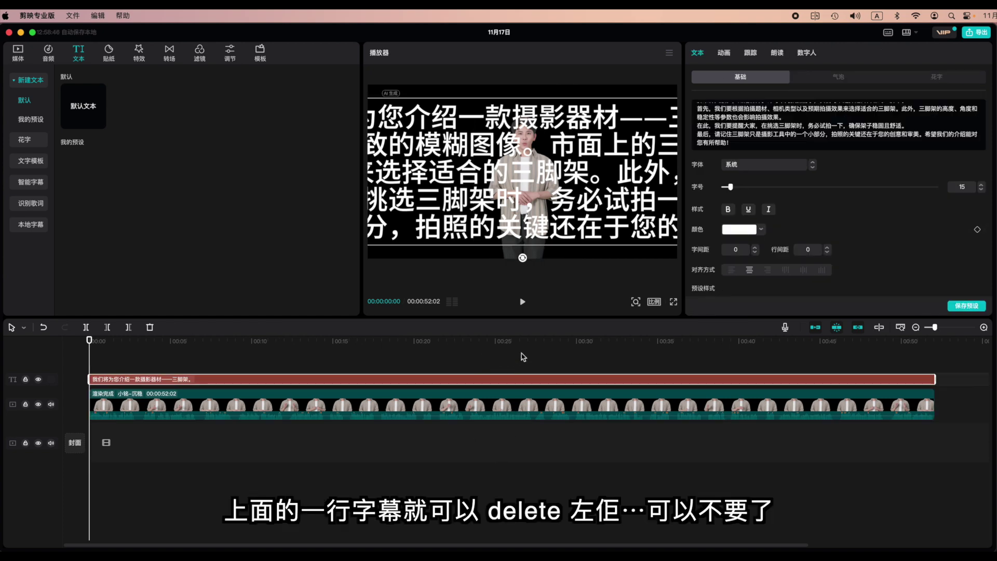
key(Delete)
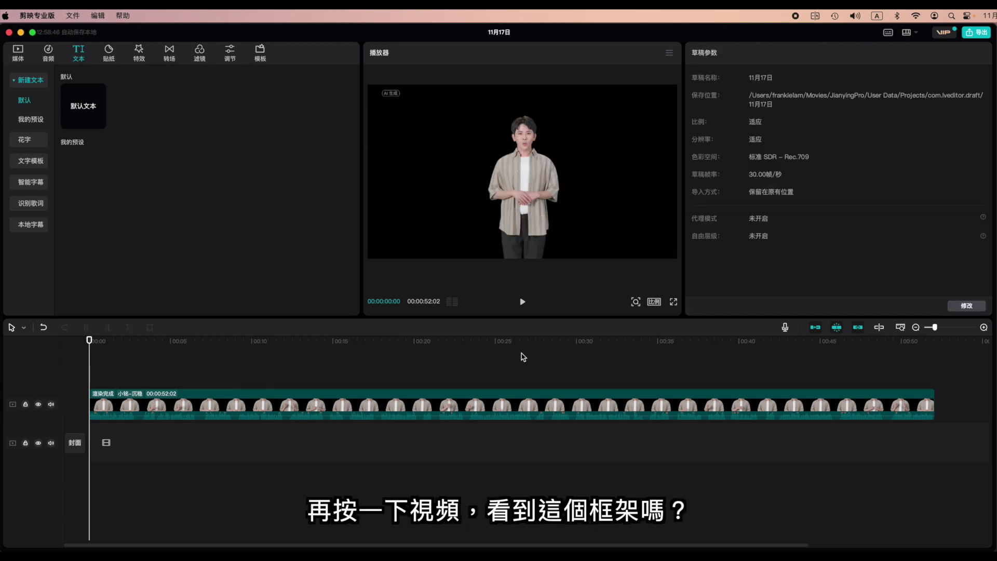
Step: Enlarge the digital human to about 208% and move it to about X 850, Y -850 in the frame
click(459, 414)
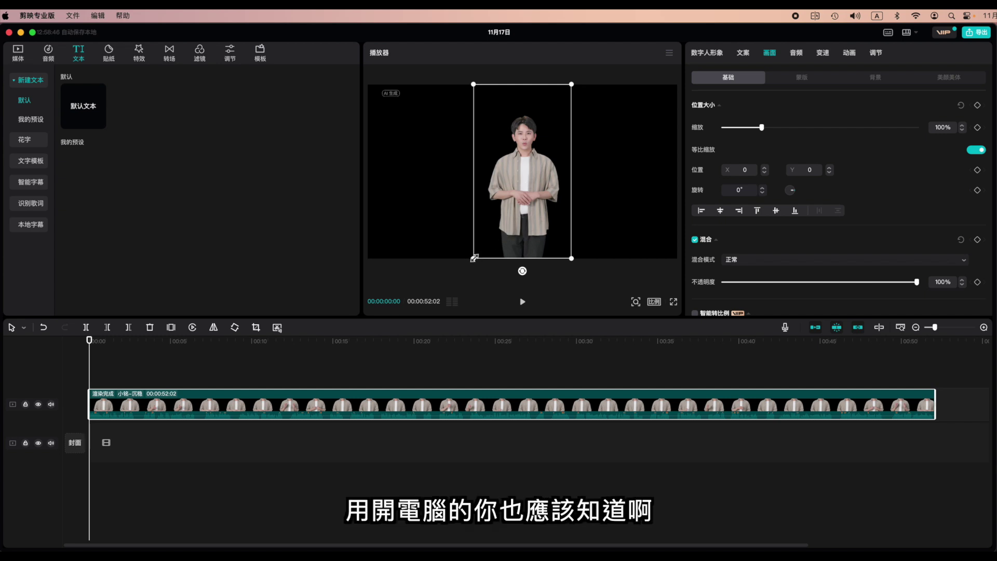
drag(474, 257, 420, 353)
drag(531, 135, 600, 204)
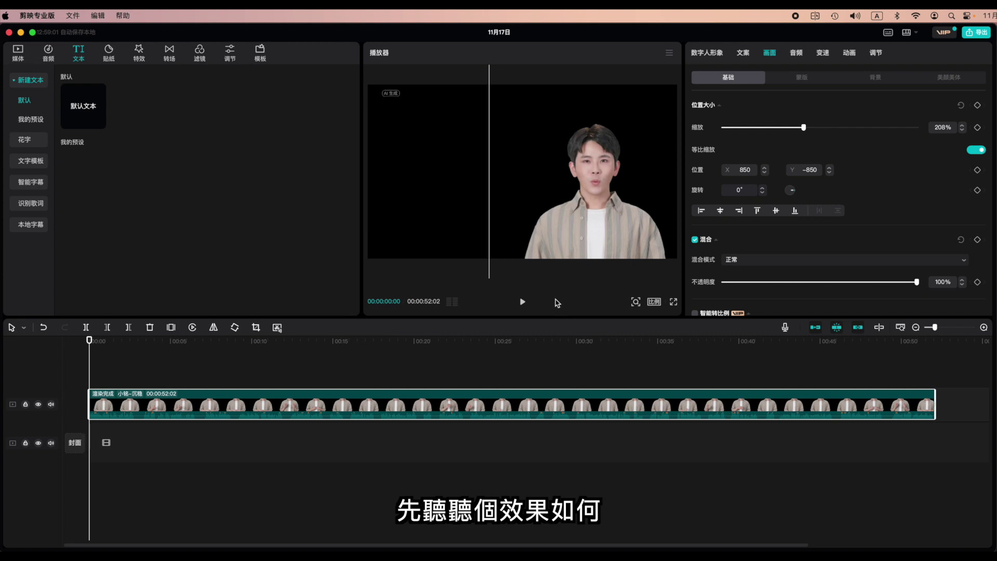
Step: Play about the first 12 seconds of the digital human clip to check its voice and look
click(523, 302)
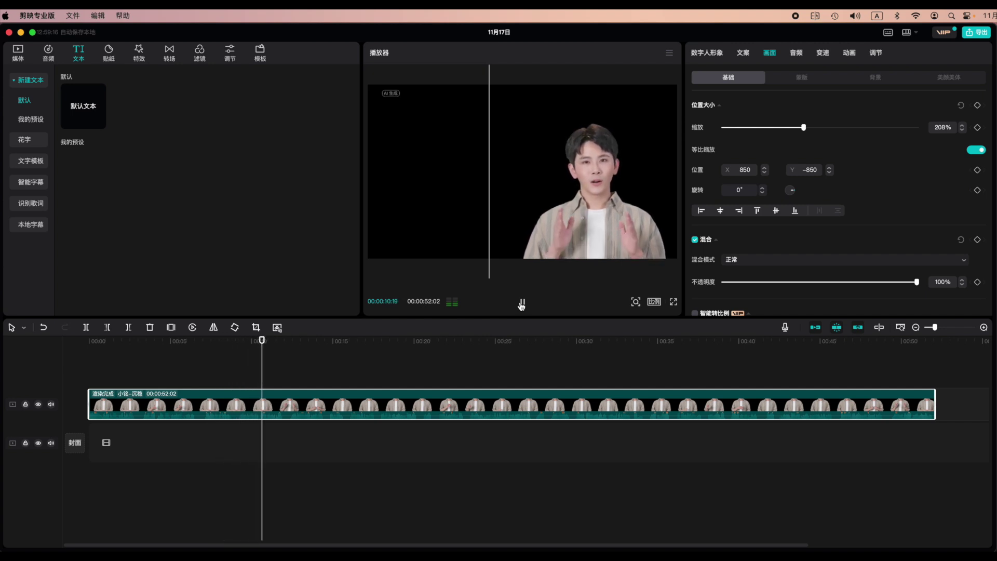
click(522, 304)
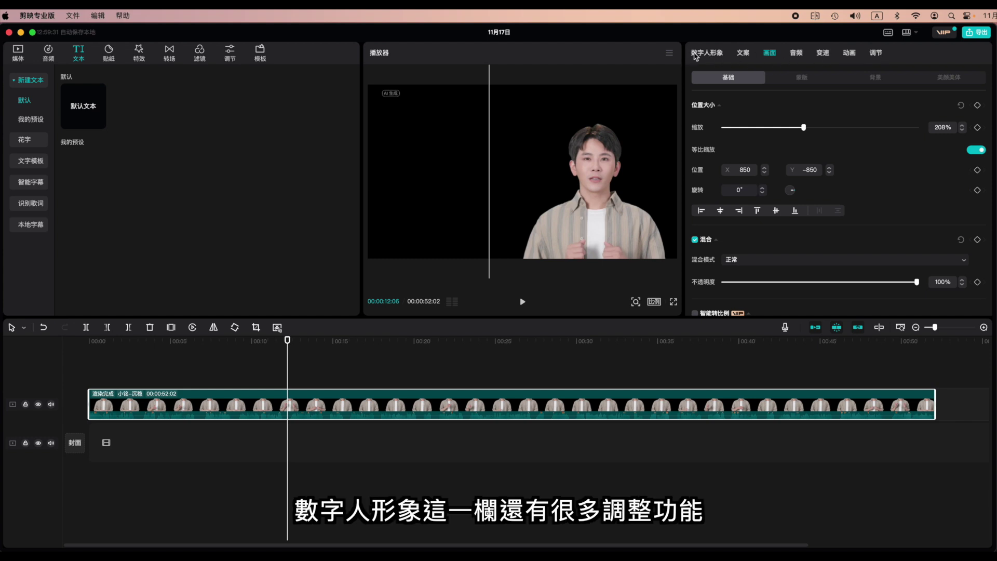
click(710, 56)
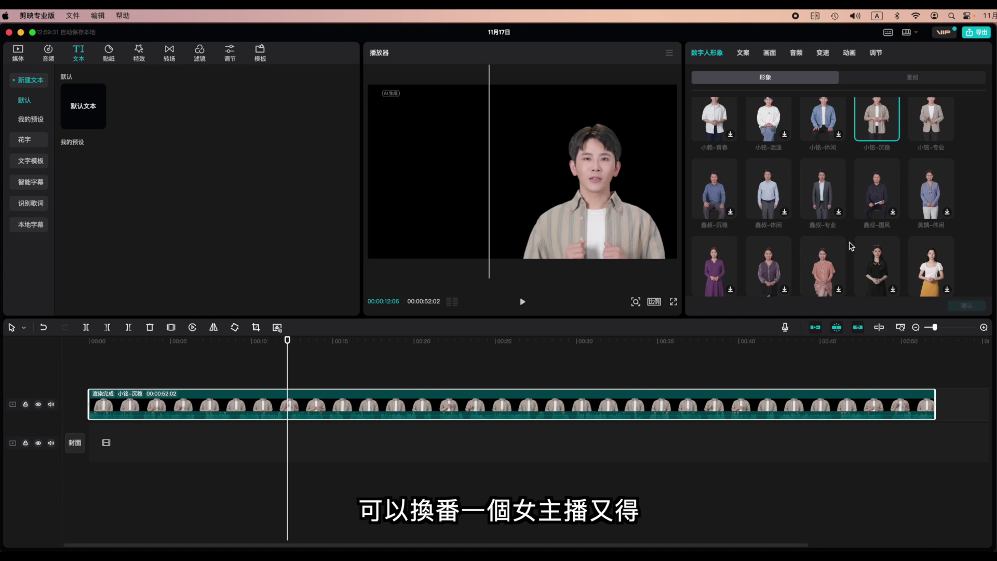
click(770, 52)
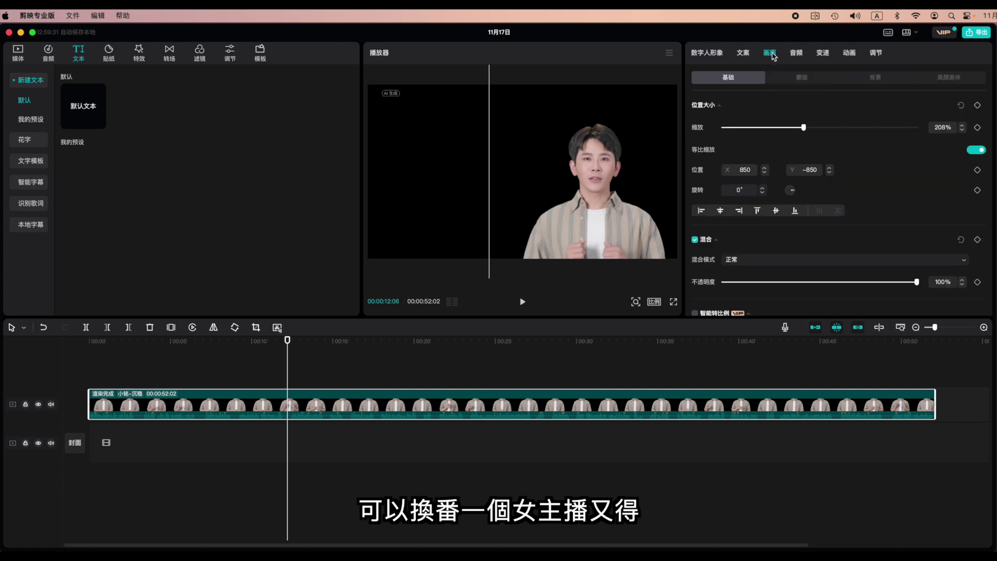
click(802, 77)
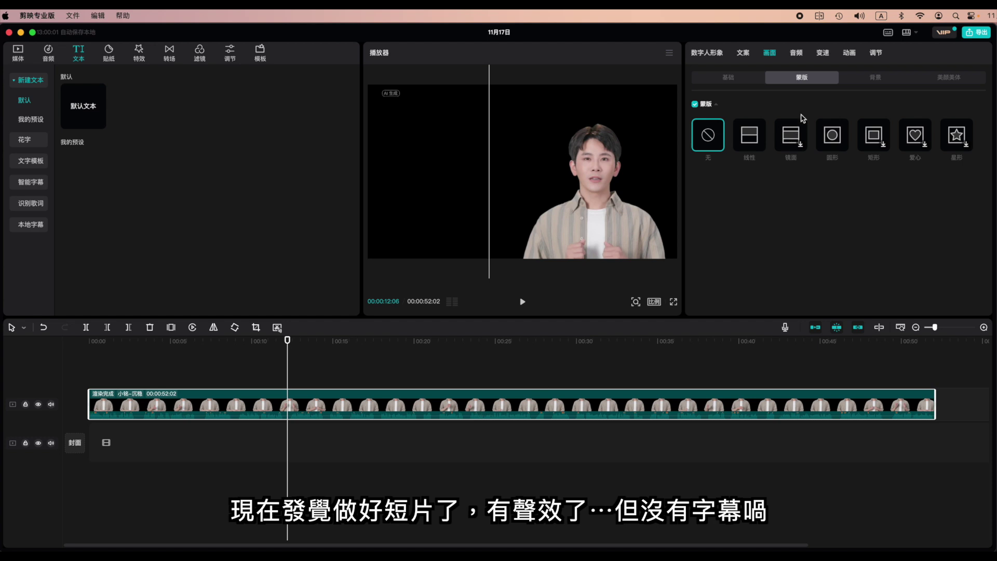
click(714, 54)
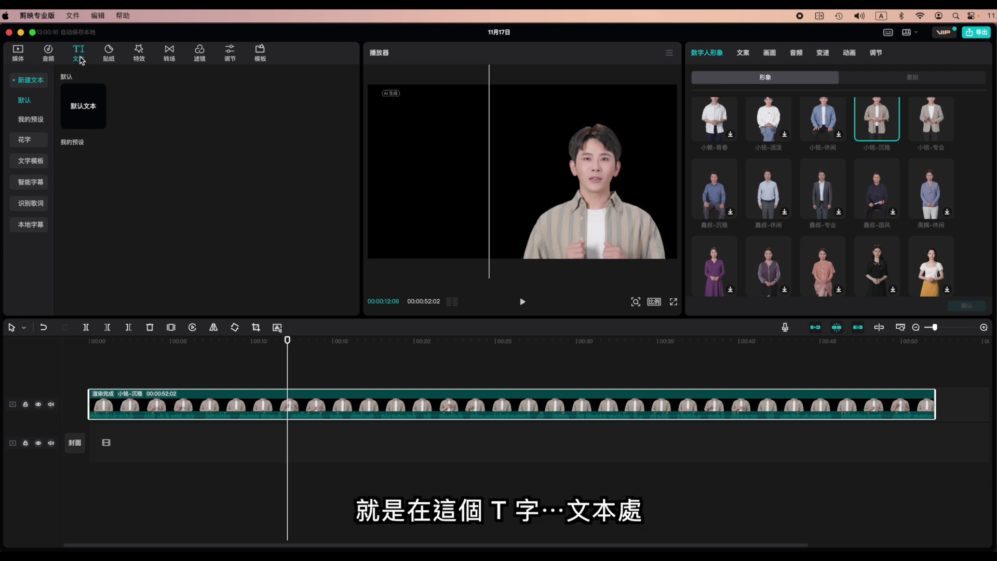
Step: Generate subtitles from the digital human's speech with 识别字幕 and play about the first 10 seconds to check them
click(34, 186)
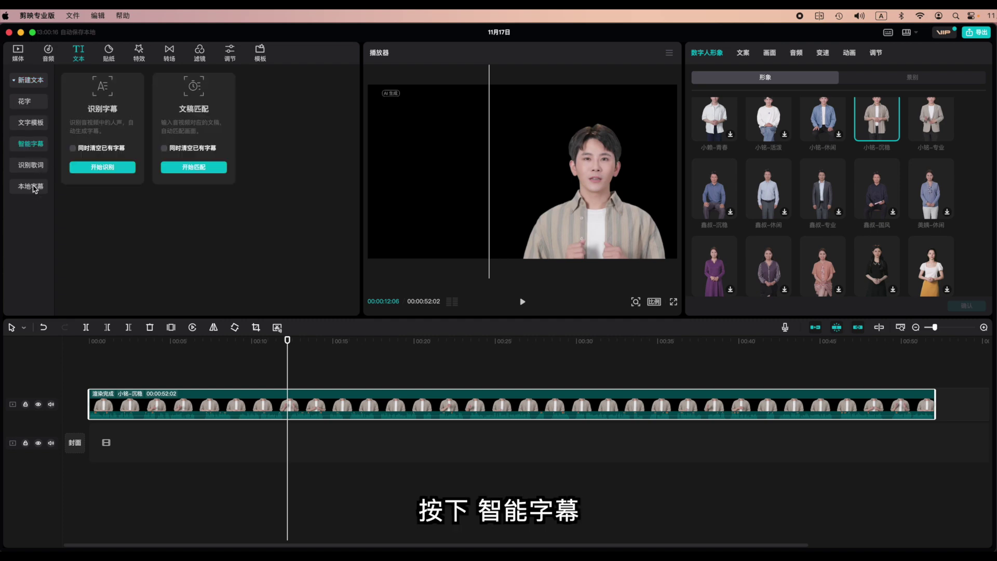
click(103, 167)
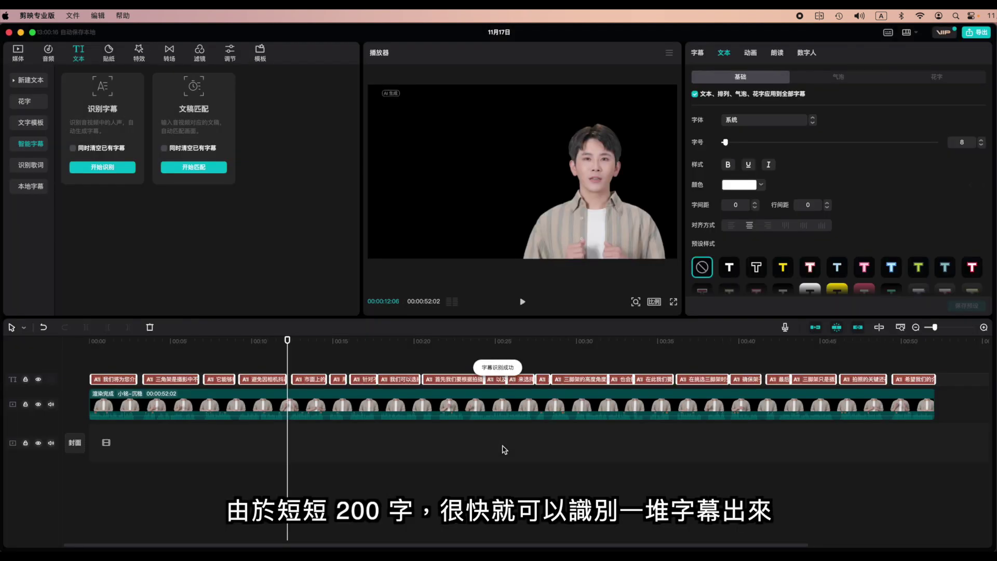
click(94, 358)
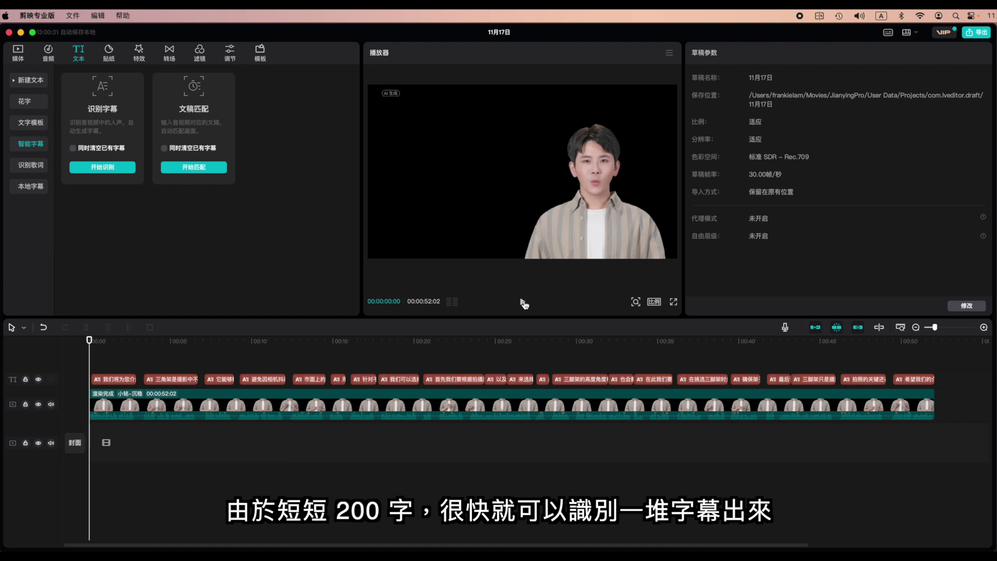
click(523, 302)
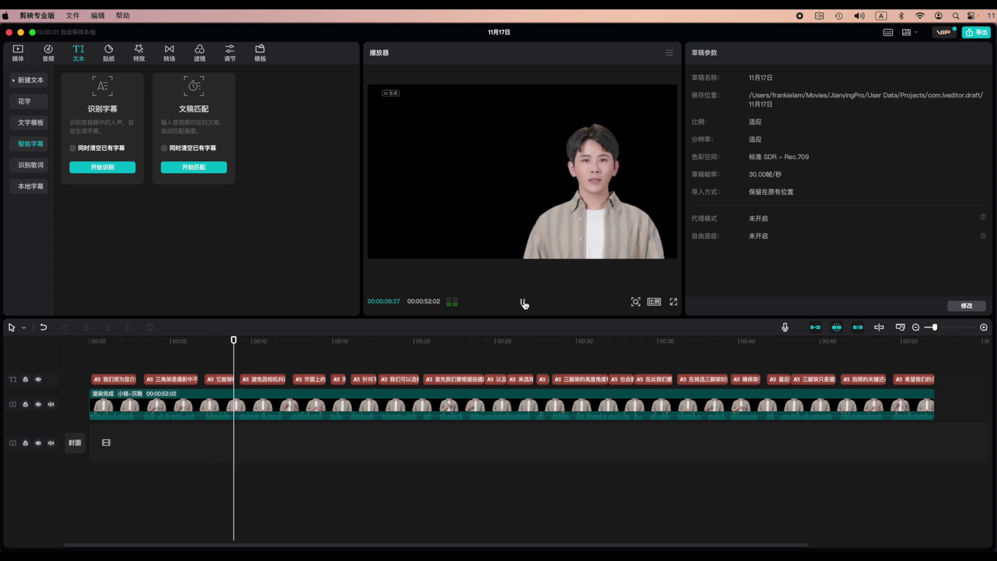
click(524, 302)
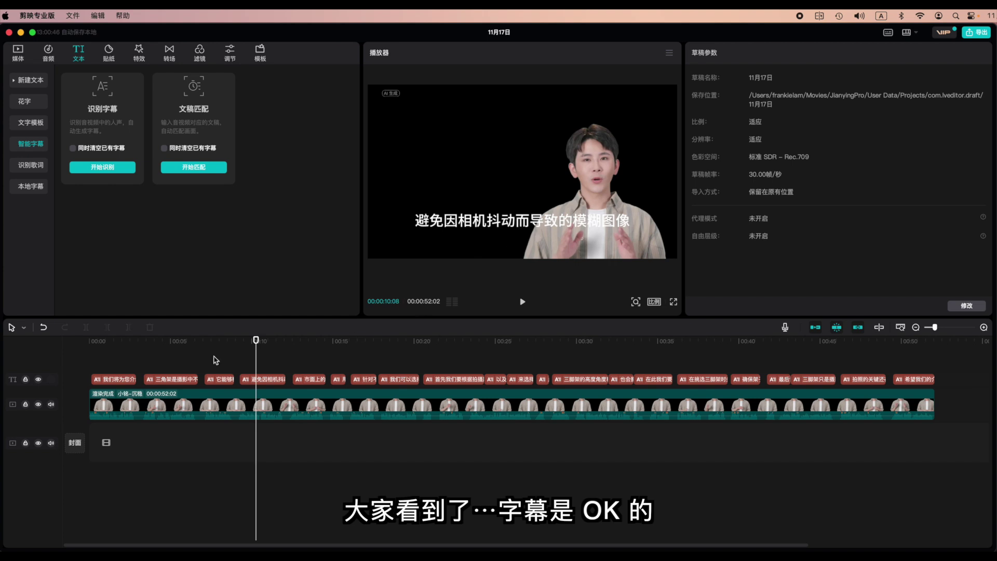
Step: Set the font of all subtitles to 獅尾繁中黑體-Demi-Light and apply the preset style with white text and a black outline
key(super+a)
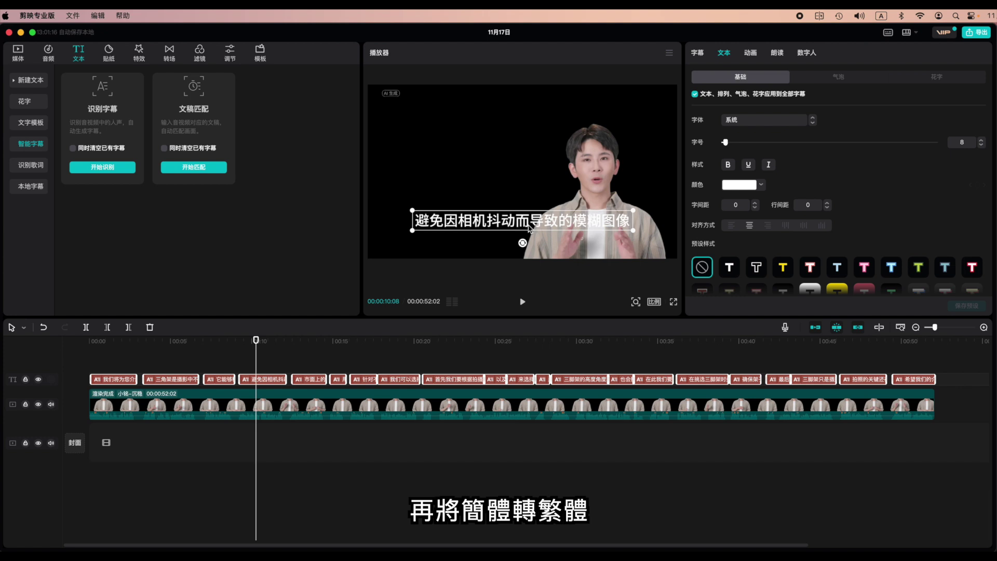
click(805, 121)
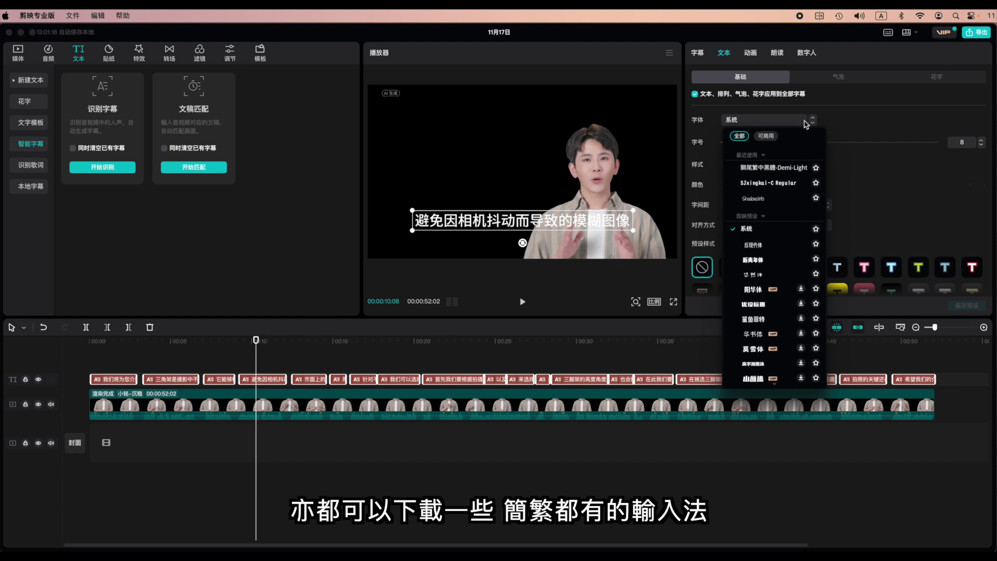
click(774, 168)
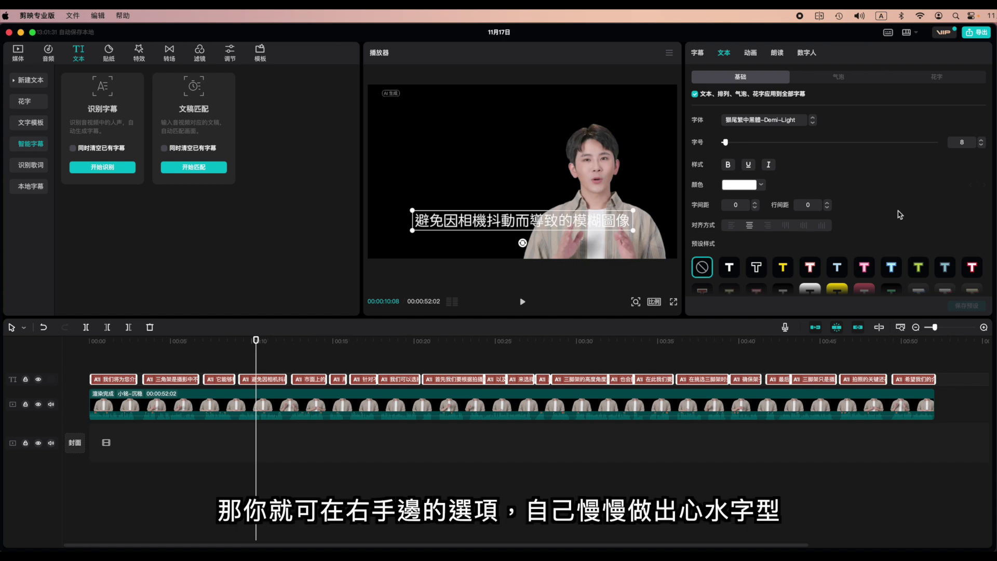
scroll(891, 242, down, 3)
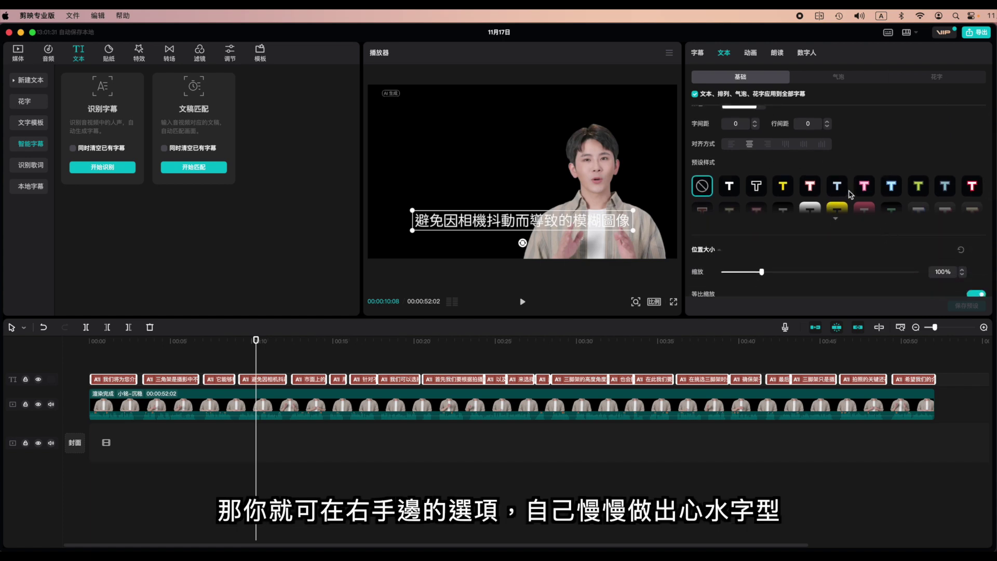
click(836, 219)
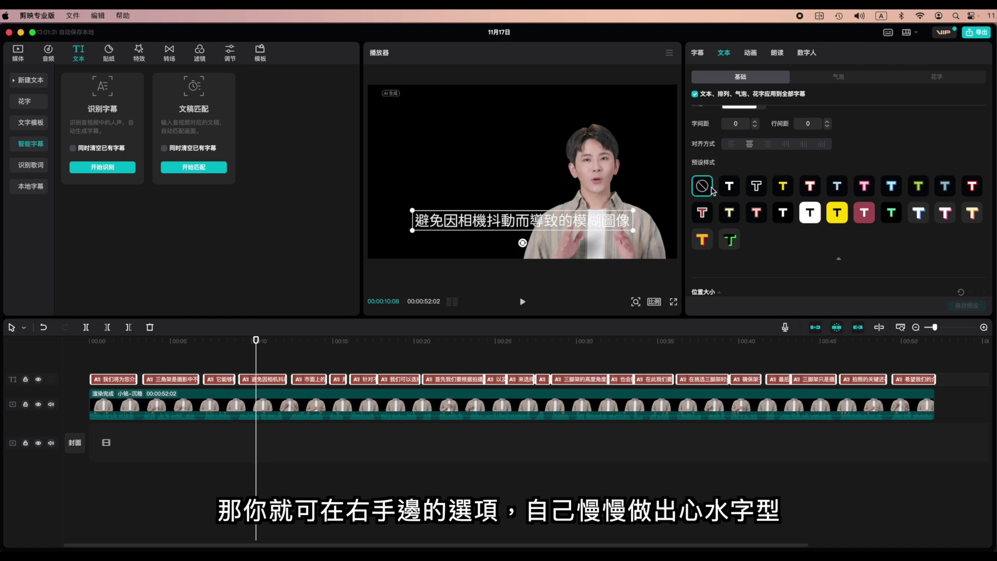
click(731, 188)
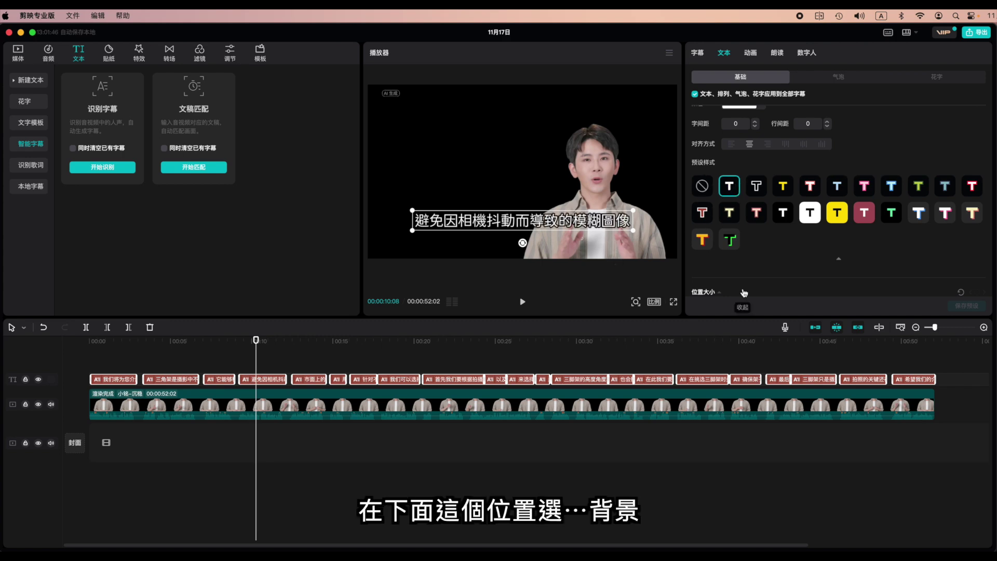
Step: Try a black background (背景) in its second style behind the subtitles, and turn the background off again
scroll(785, 258, down, 10)
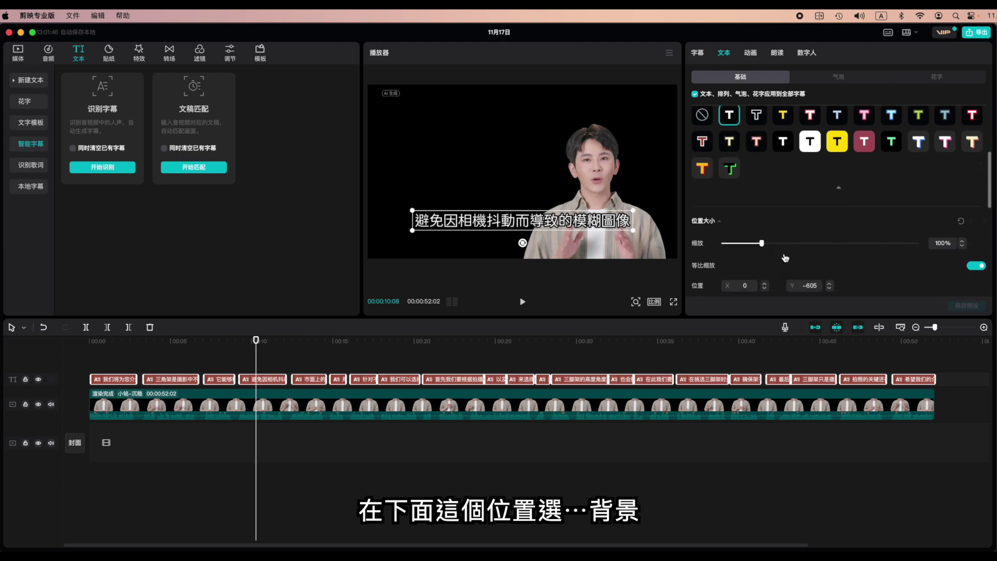
scroll(786, 258, down, 4)
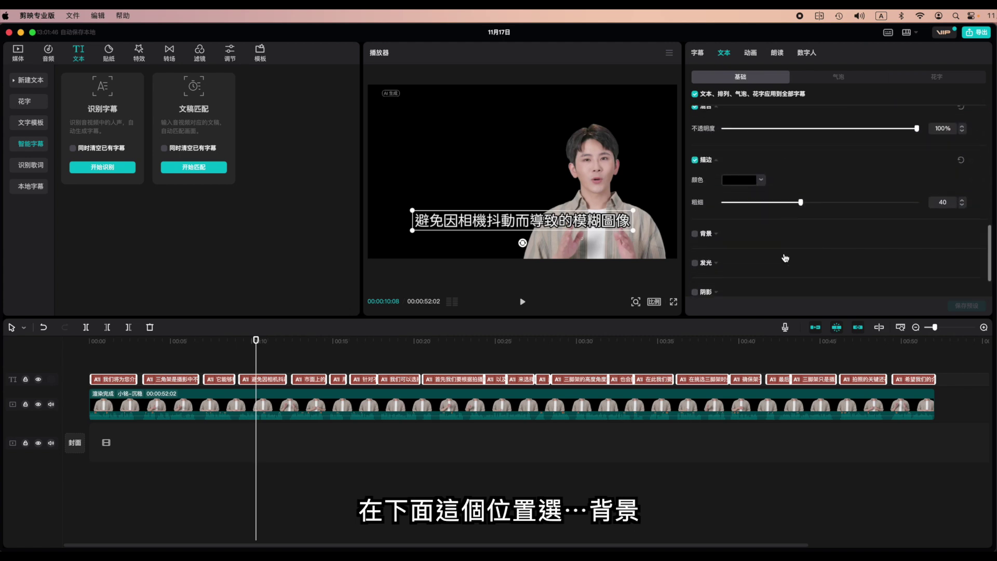
click(696, 215)
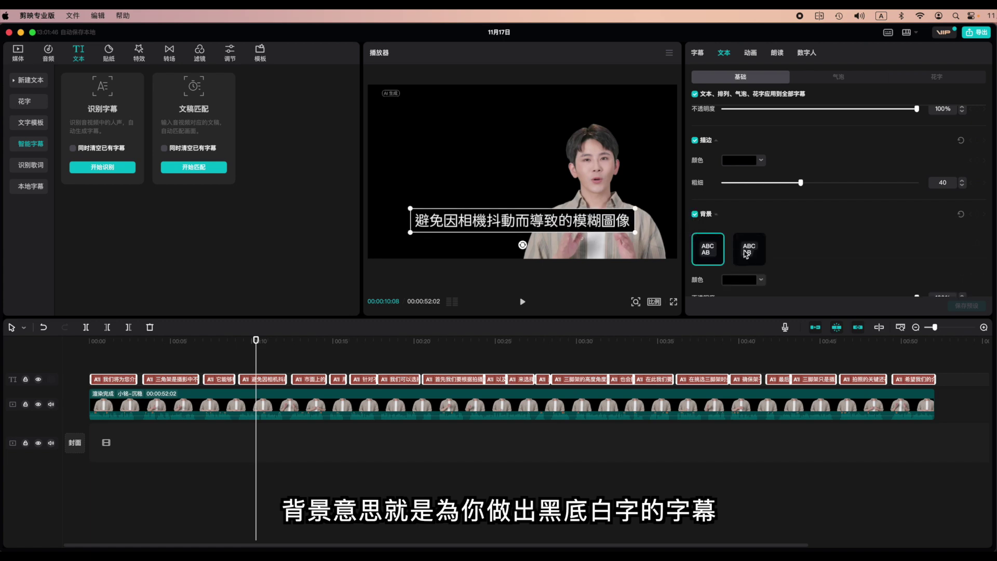
click(746, 254)
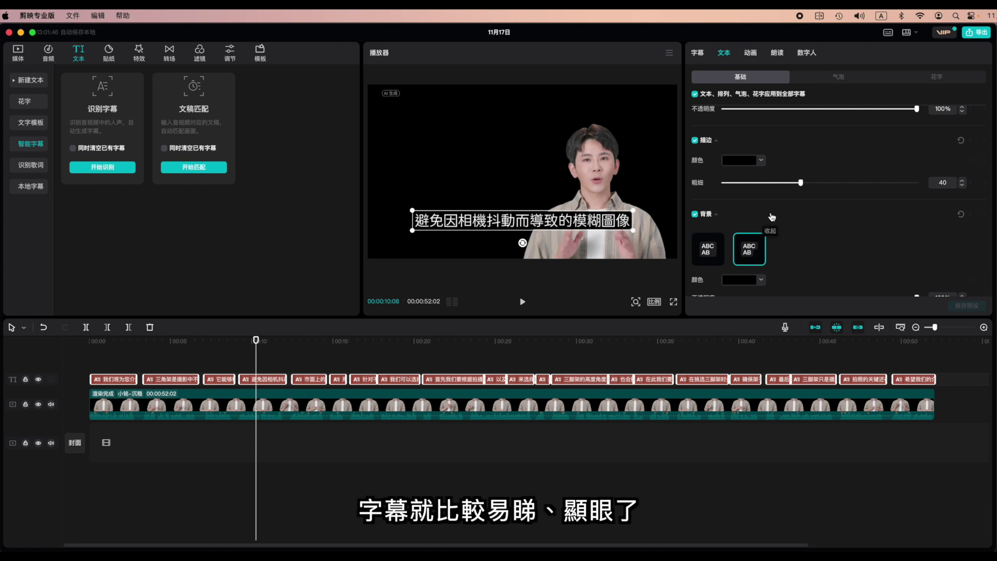
scroll(772, 218, up, 3)
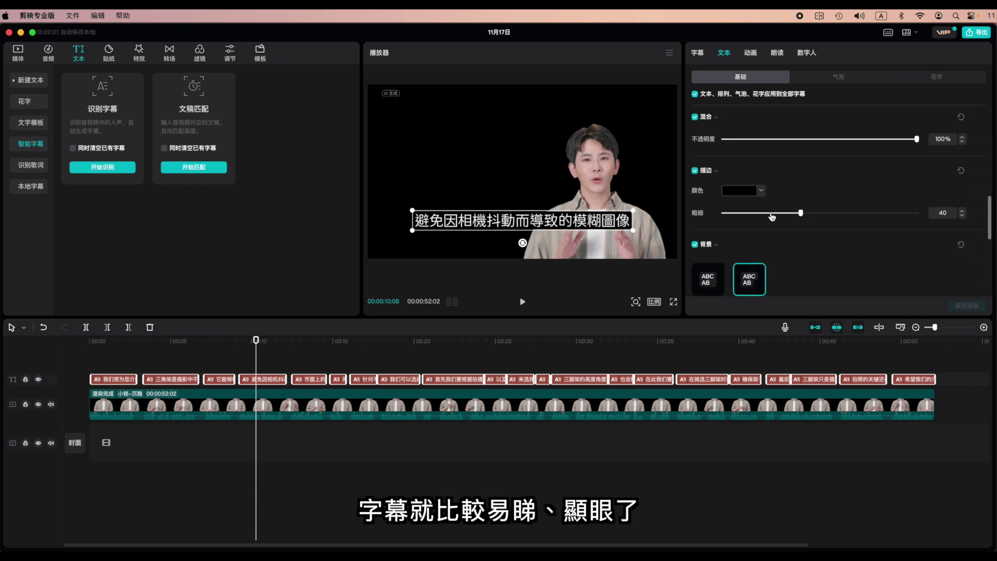
click(695, 228)
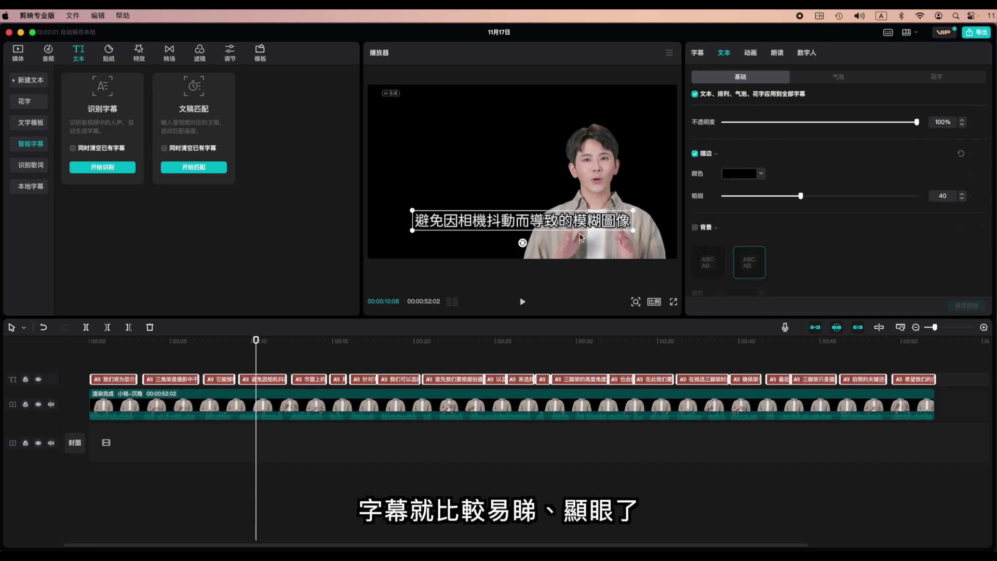
scroll(791, 200, up, 8)
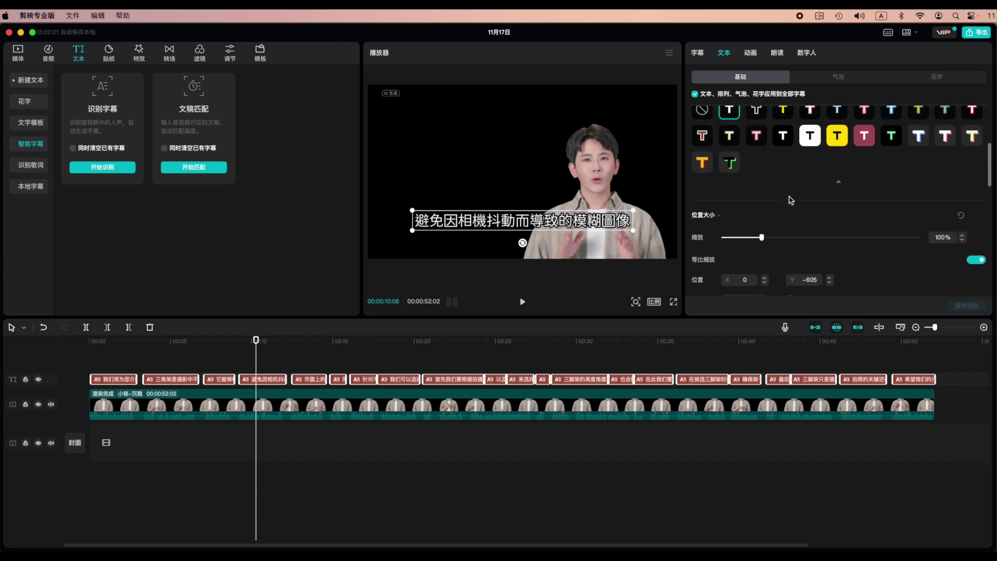
scroll(791, 200, up, 2)
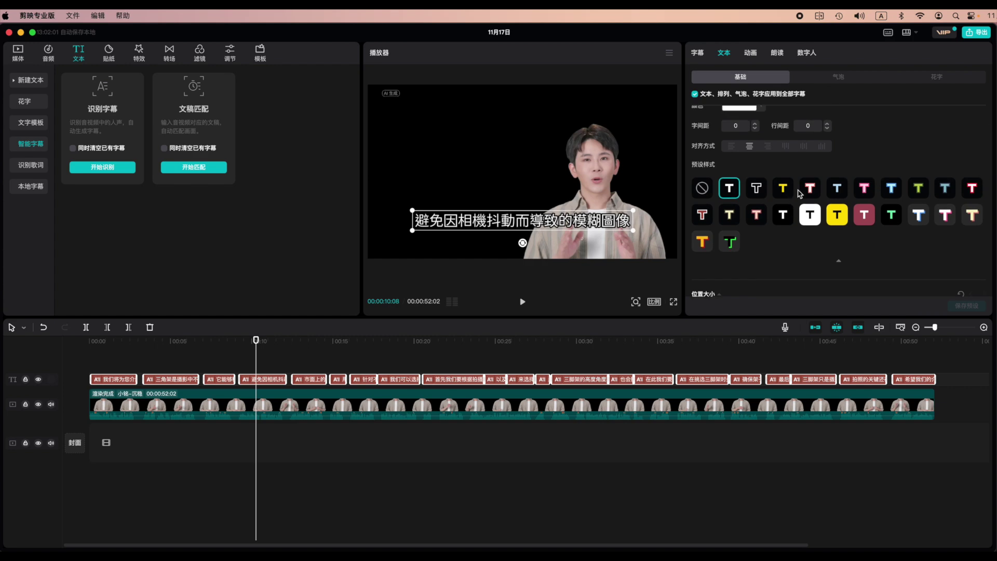
scroll(844, 164, up, 4)
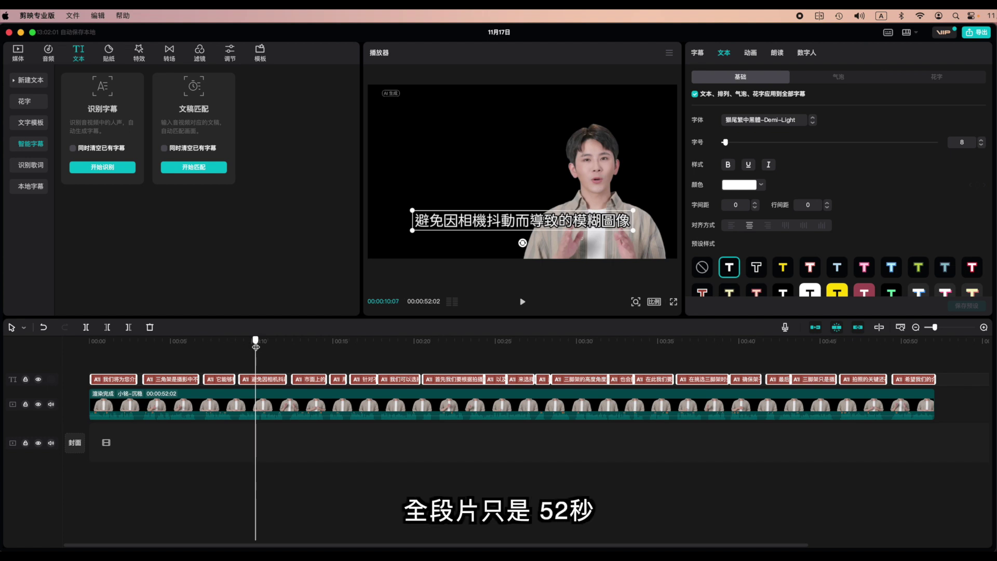
Step: Play about the first 20 seconds of the video from the start to check the restyled subtitles
drag(256, 346, 61, 359)
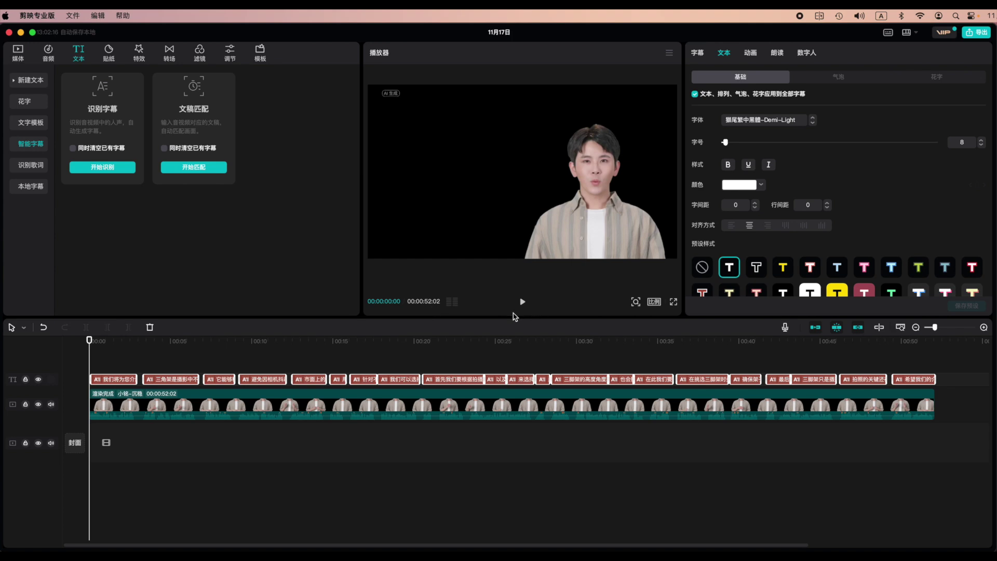
click(523, 302)
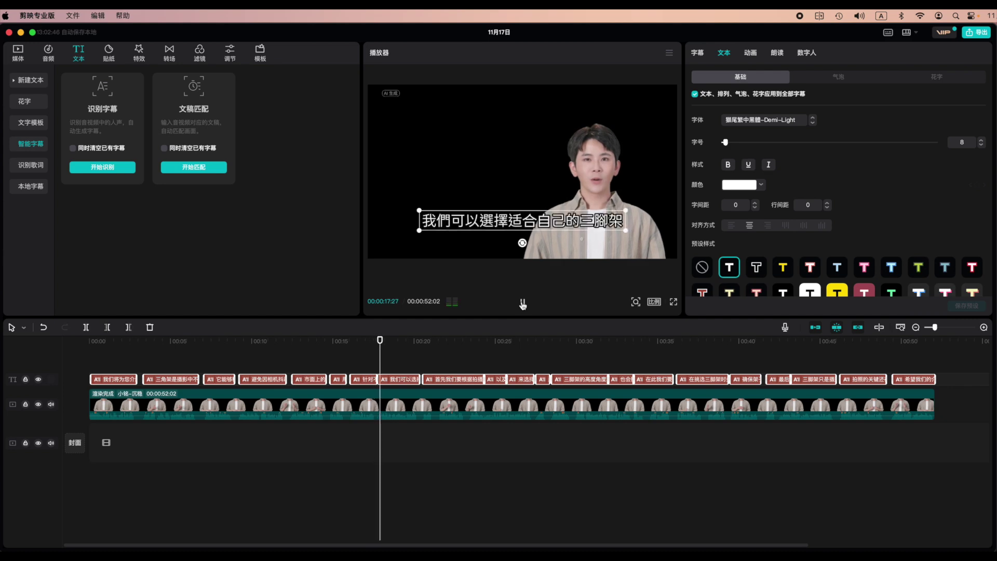
click(523, 303)
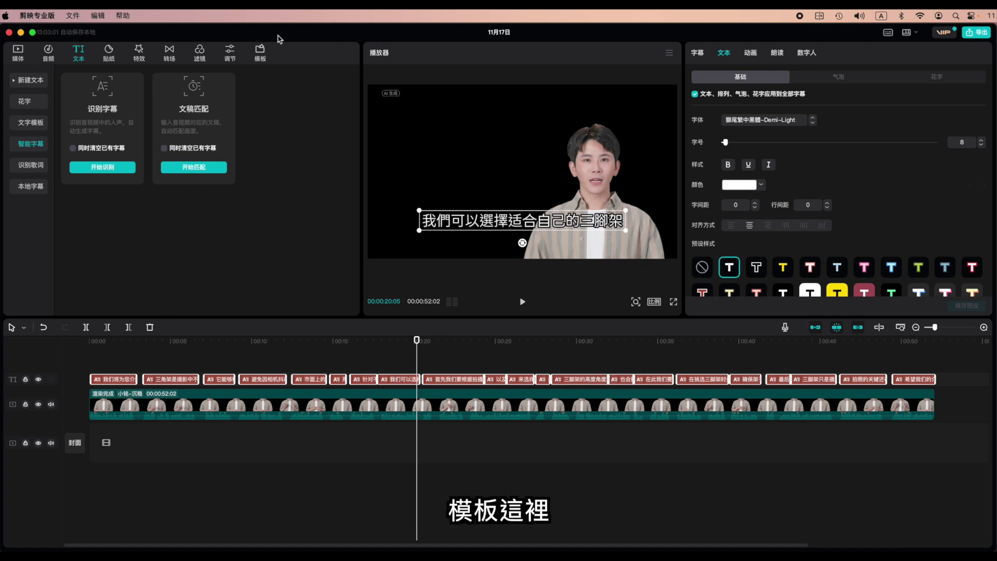
Step: Browse the landscape (横屏) templates, preview 高级感慢动作调色 and add it to the empty track below the digital human clip
click(265, 58)
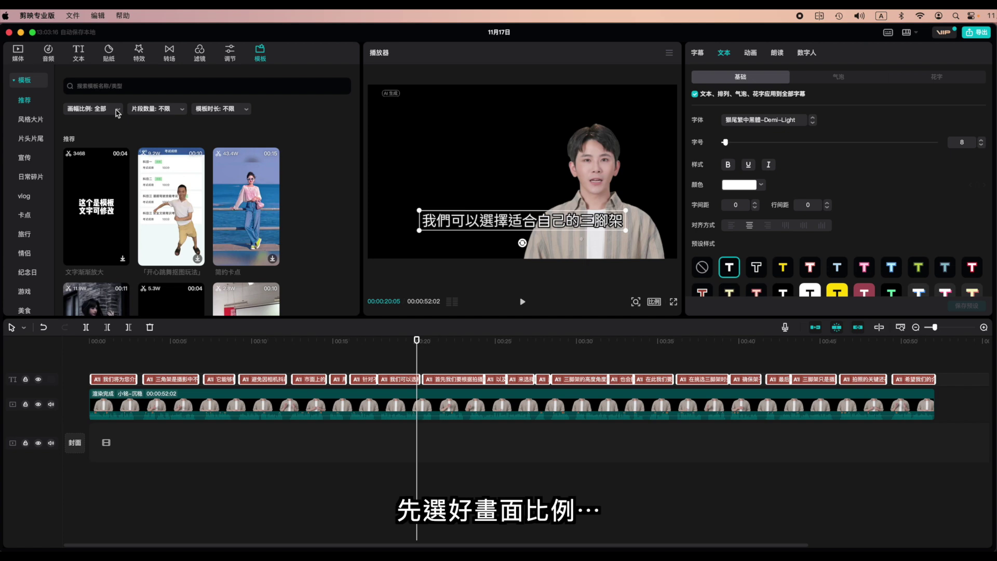
click(117, 112)
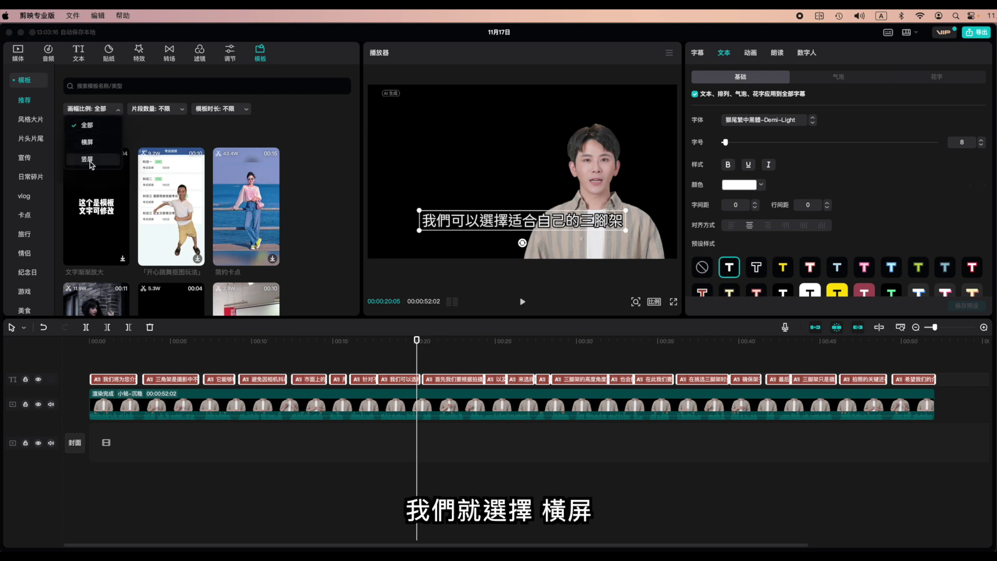
click(89, 143)
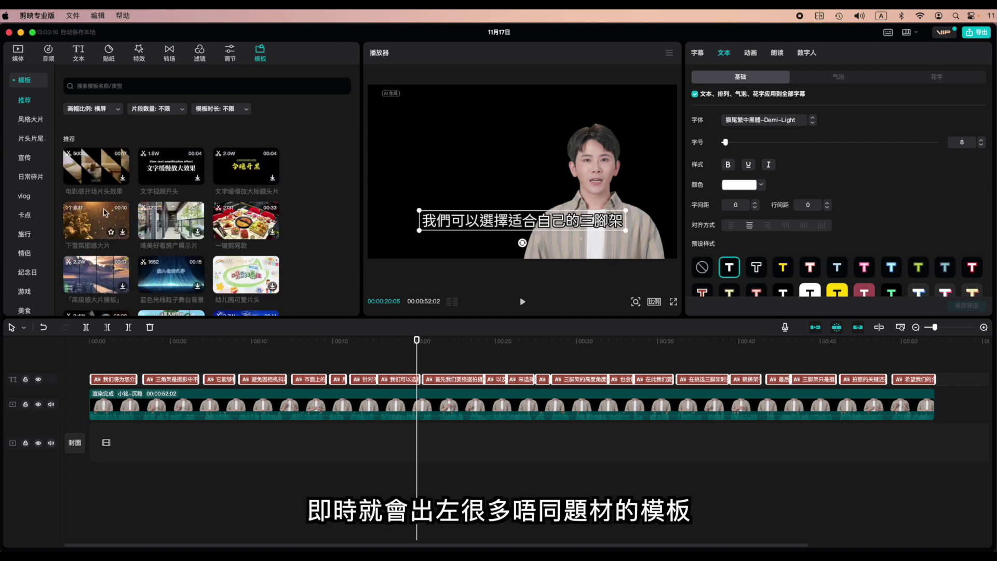
scroll(275, 235, down, 5)
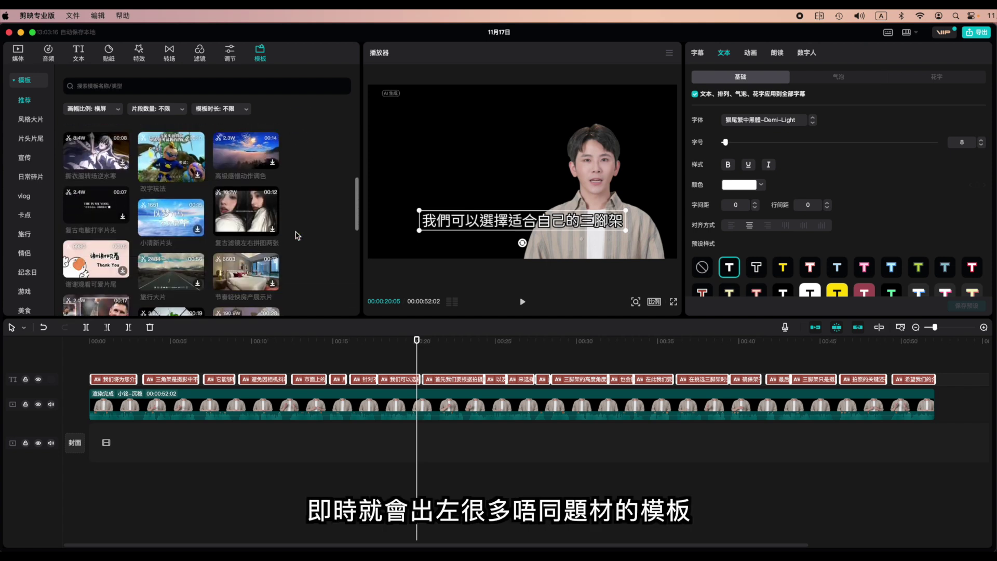
scroll(287, 254, up, 1)
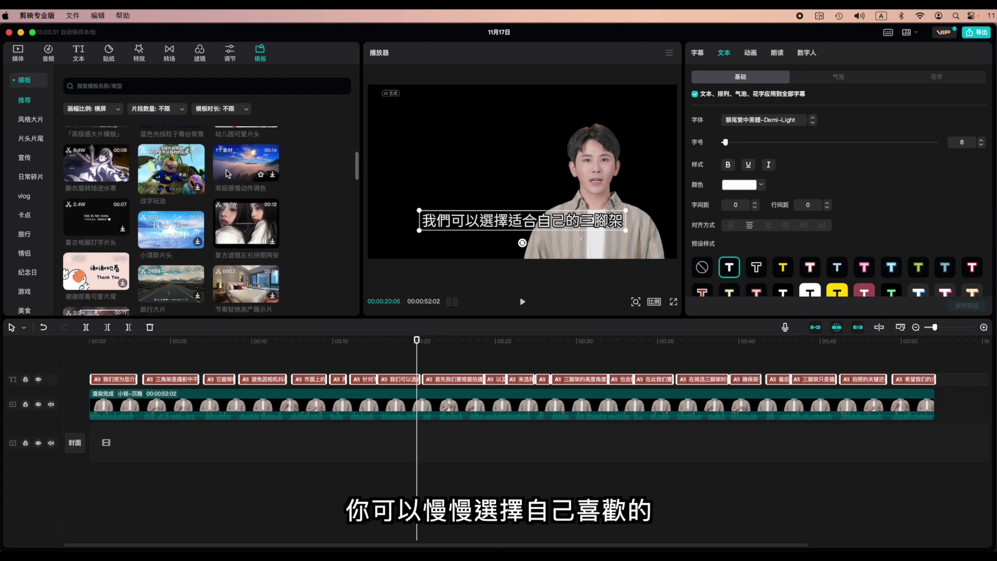
click(227, 171)
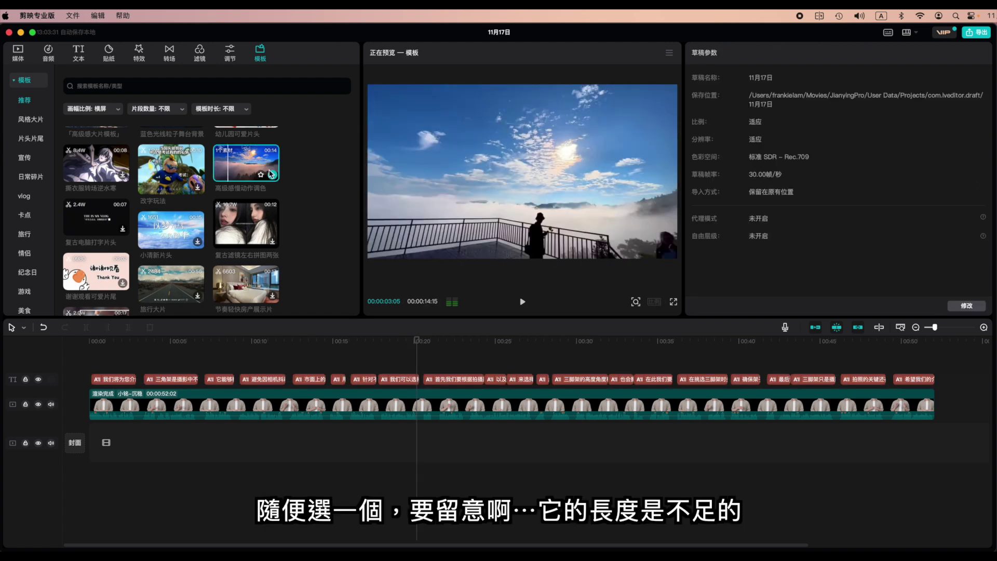
click(272, 176)
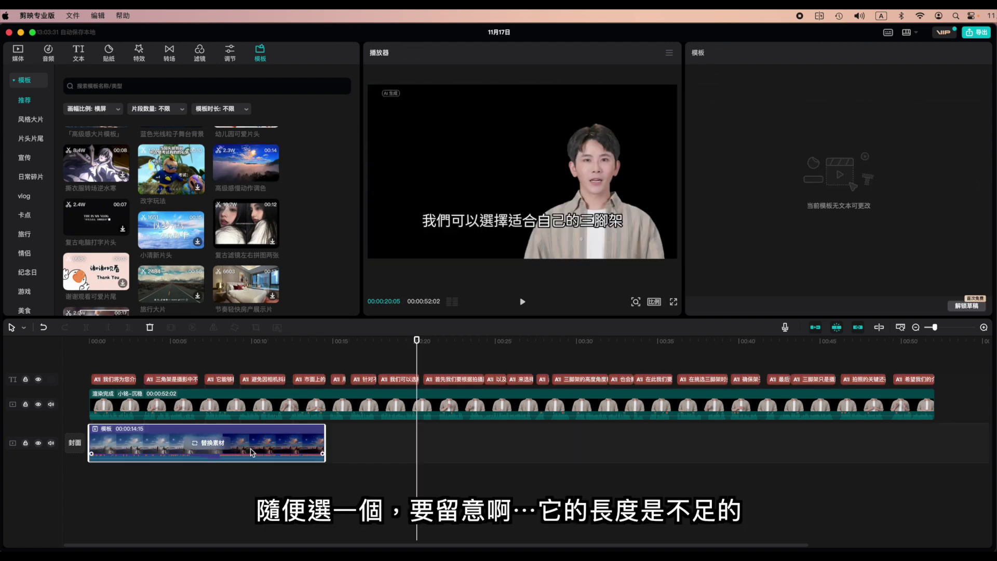
Step: Separate the audio from the template clip and delete the separated audio track
key(super+shift+s)
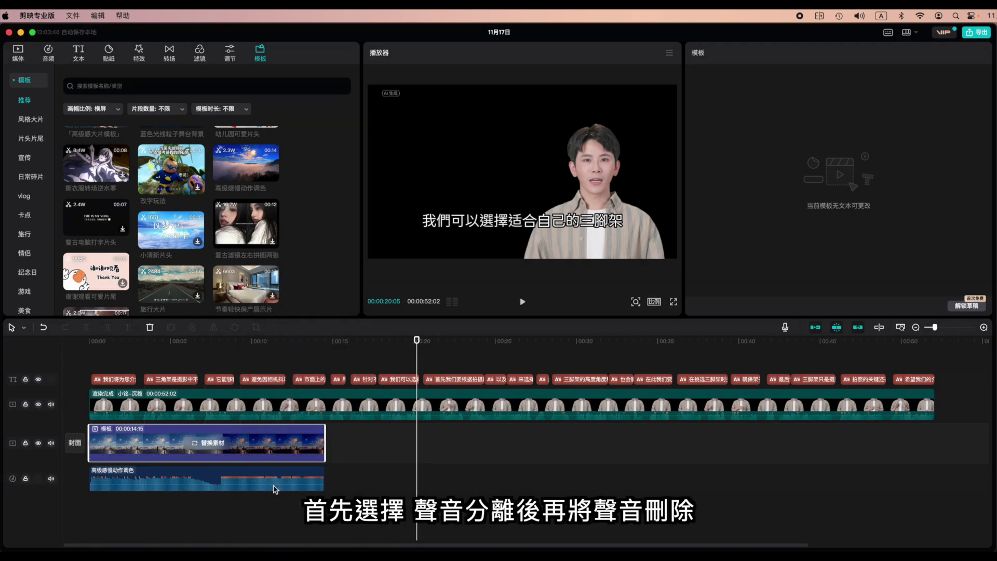
click(268, 486)
key(Delete)
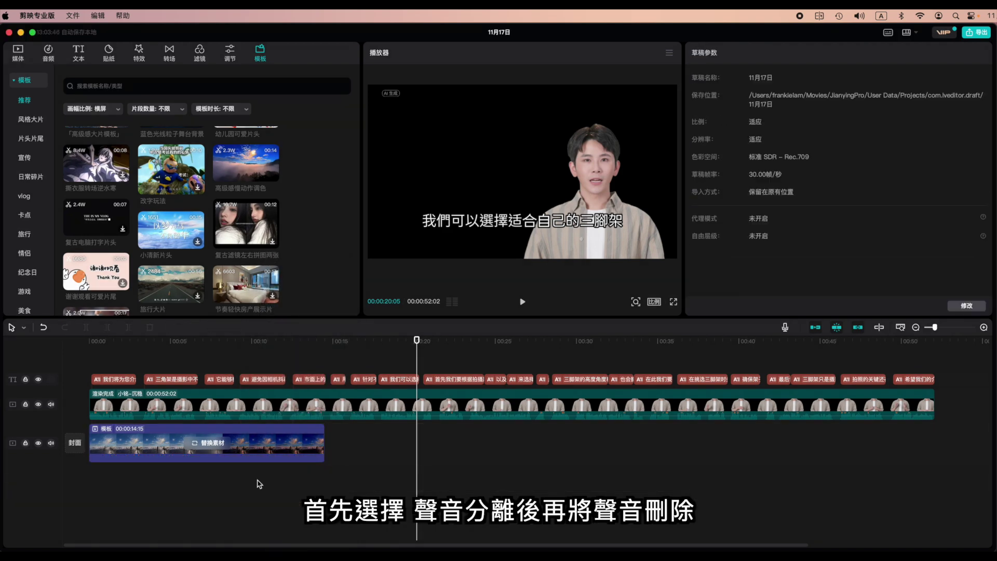
Step: Play about the first 13 seconds from the start to check the template background, and browse further landscape templates
drag(417, 342, 83, 389)
key(space)
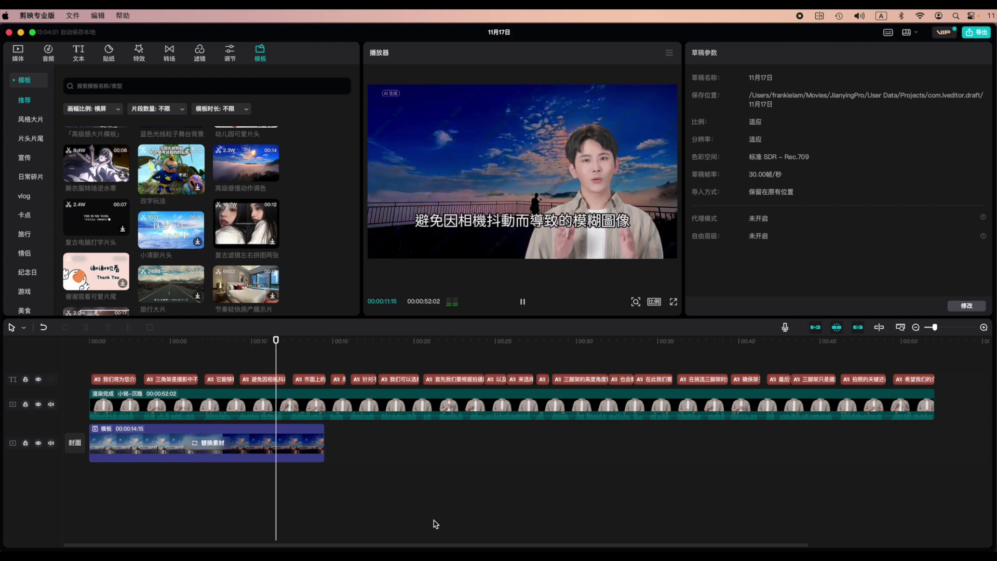
key(space)
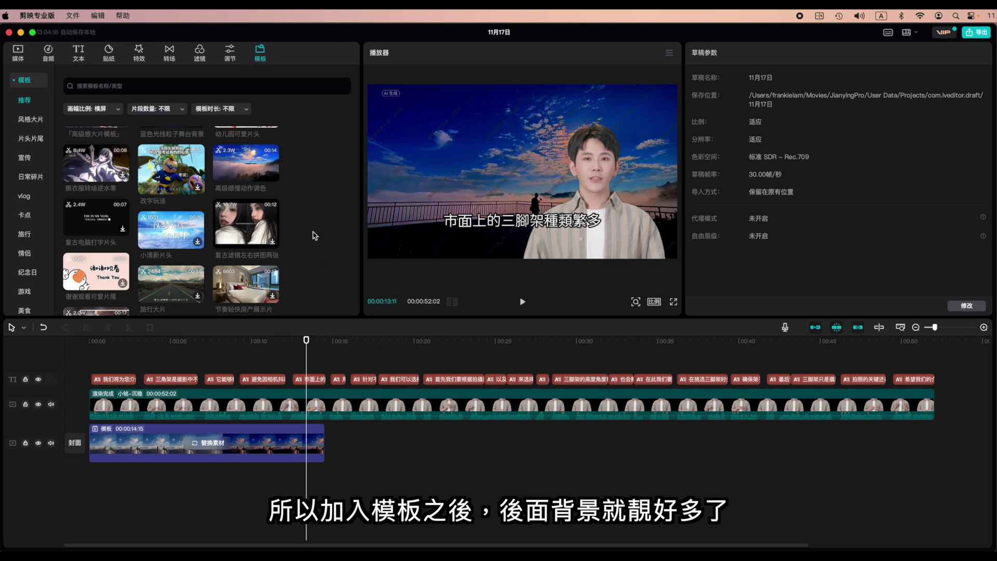
scroll(314, 236, down, 5)
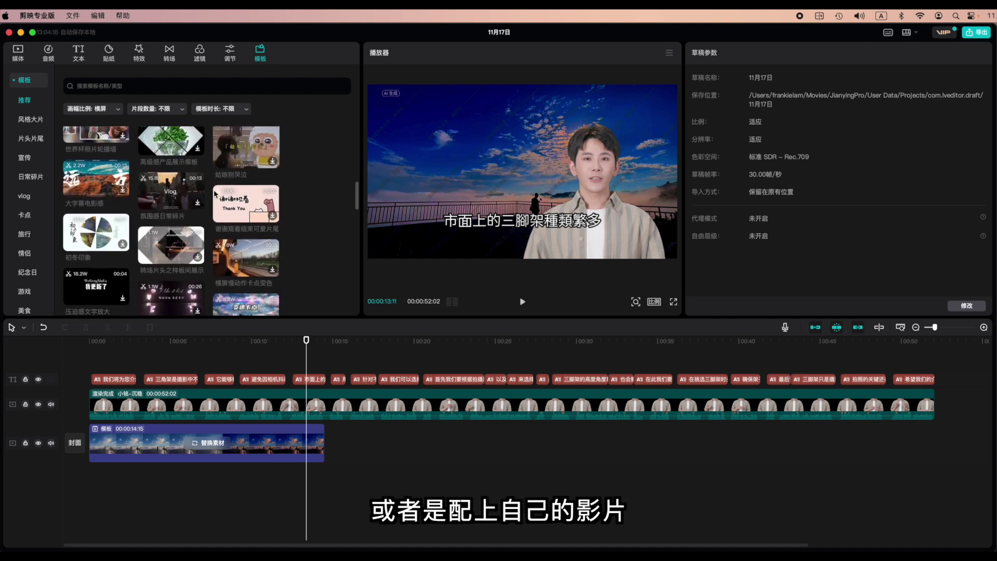
scroll(307, 271, down, 5)
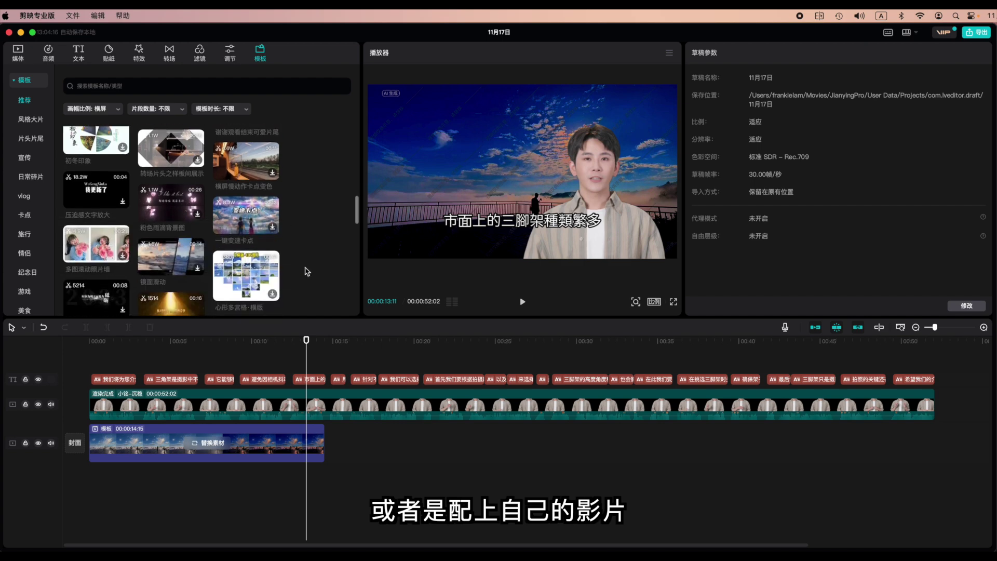
scroll(307, 271, down, 5)
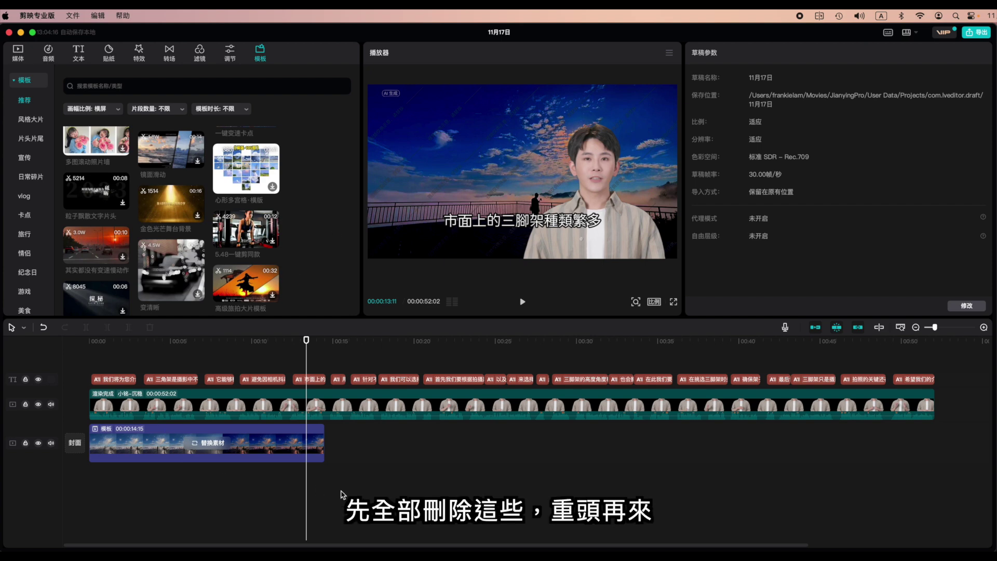
Step: Delete all clips from the timeline and return to the home page
click(342, 496)
click(306, 437)
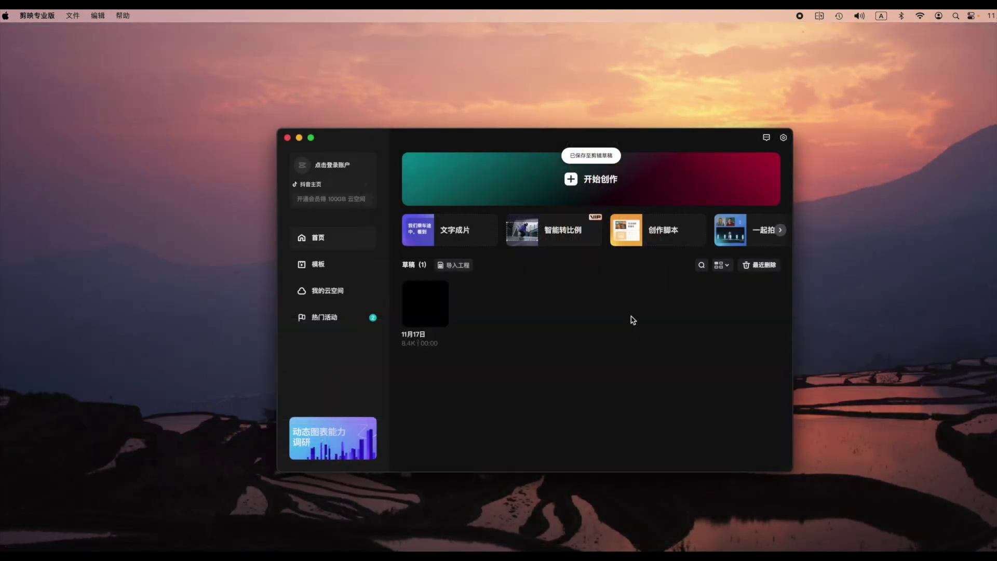
Step: Start a text-to-video project (文字成片) and paste in the full tripod script beginning 我们将为您介绍一款摄影器材——三脚架
click(432, 236)
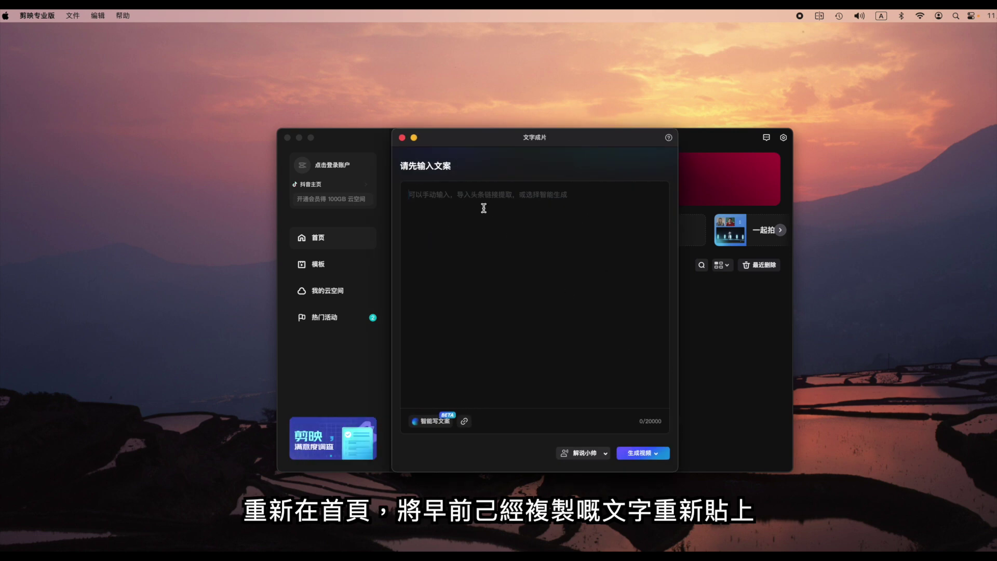
text(我们将为您介绍一款摄影器材——三脚架。 三脚架是摄影中不可或缺的辅助工具，它能够稳定拍摄画面，避免因相机抖动而导致的模糊图像。市面上的三脚架种类繁多，用途各异。针对不同拍摄需求，我们可以选择适合自己的三脚架。 首先，我们要根据拍摄题材、相机类型以及预期拍摄效果来选择适合的三脚架。此外，三脚架的高度、角度和稳定性等参数也会影响拍摄效果。 在此，我们要提醒大家，在挑选三脚架时，务必试拍一下，确保架子稳固且舒适。 最后，请记住三脚架只是摄影工具中的一个小部分，拍照的关键还在于您的创意和审美。希望我们的介绍能对您有所帮助！)
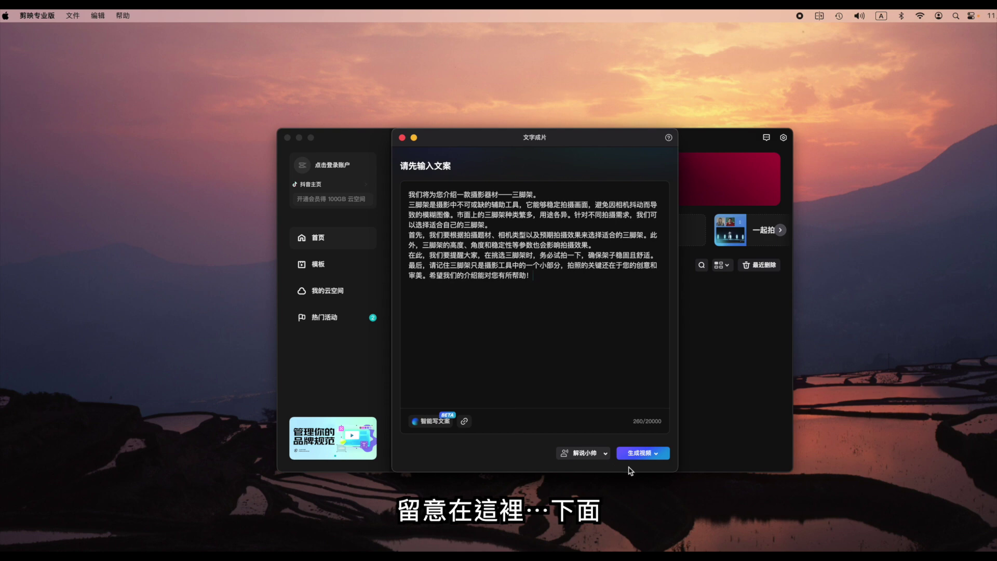
Step: Look through the narration voices, keep 解说小帅, and generate the video with automatically matched material (智能匹配素材)
click(606, 454)
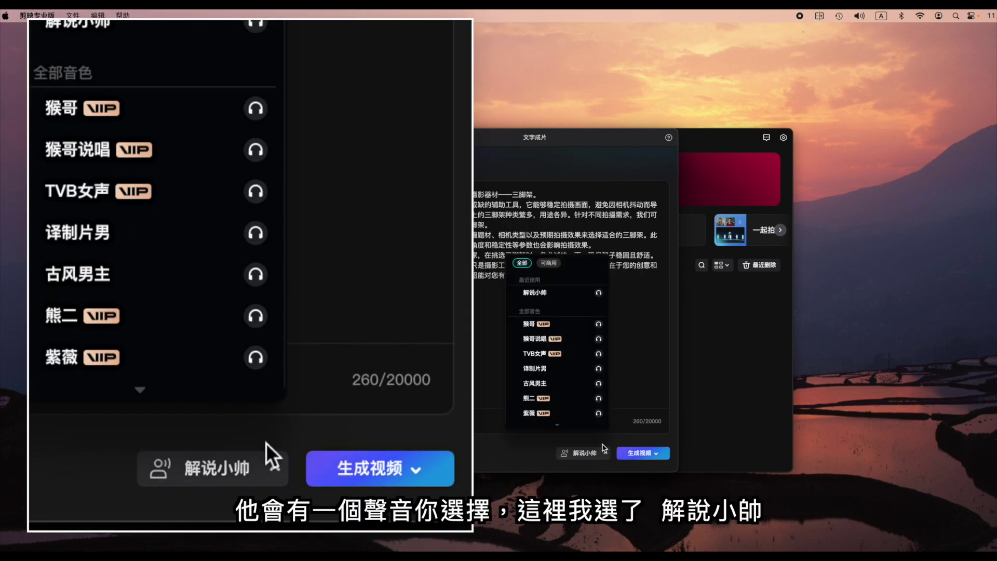
scroll(593, 403, down, 1)
scroll(589, 358, down, 3)
scroll(589, 358, down, 6)
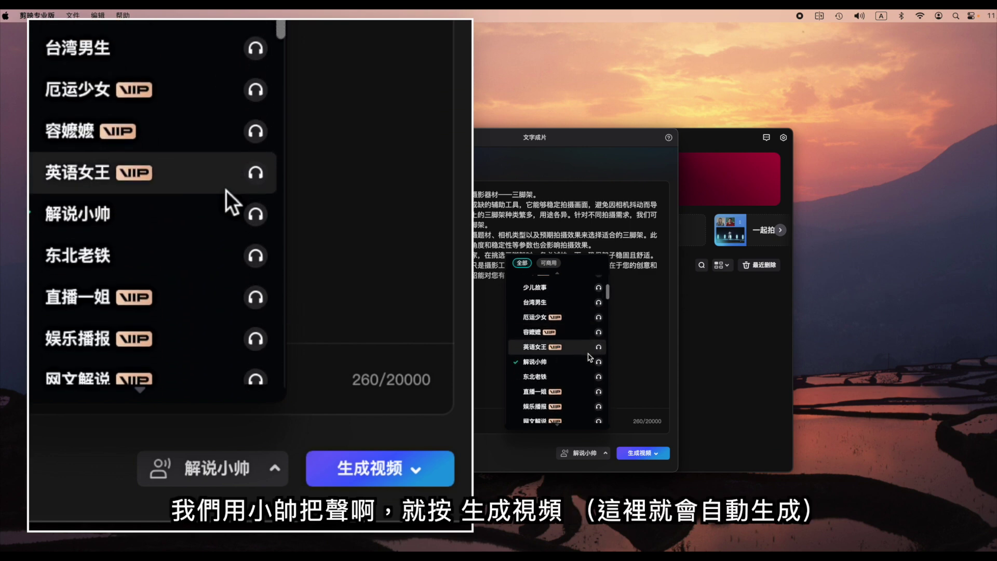
click(651, 403)
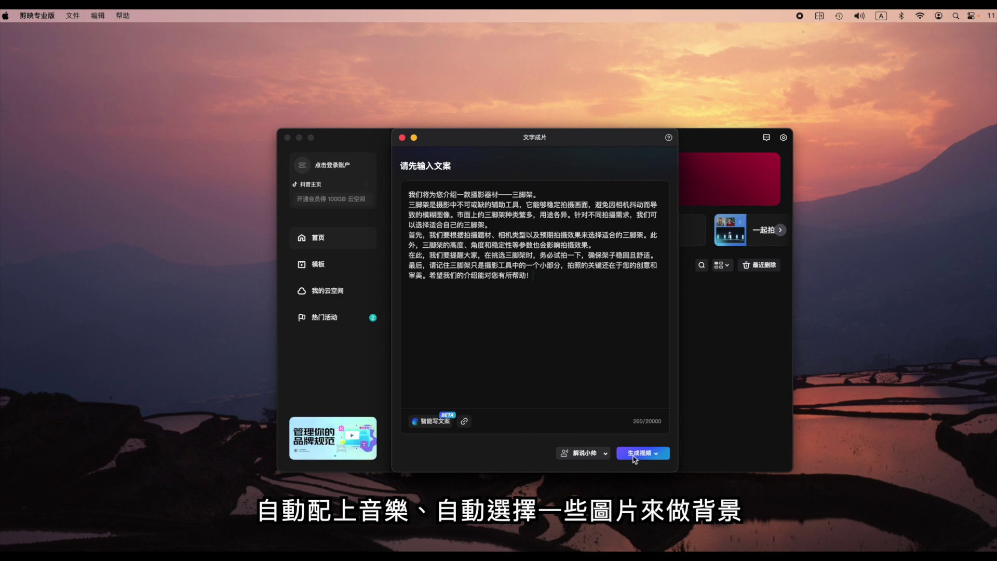
click(633, 457)
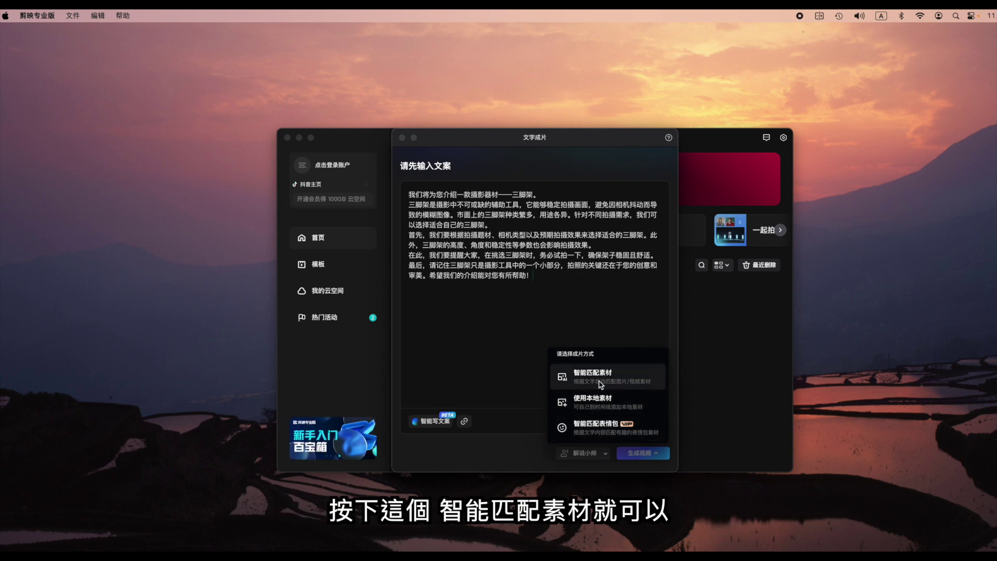
click(601, 385)
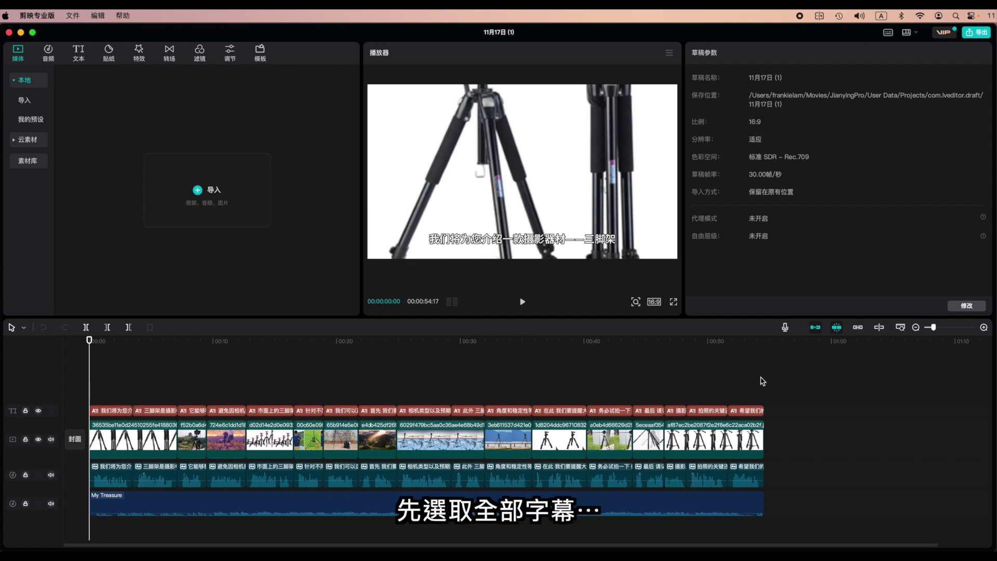
Step: Select all subtitles of the generated video and set their font to 獅尾繁中黑體-Demi-Light
drag(780, 390, 85, 413)
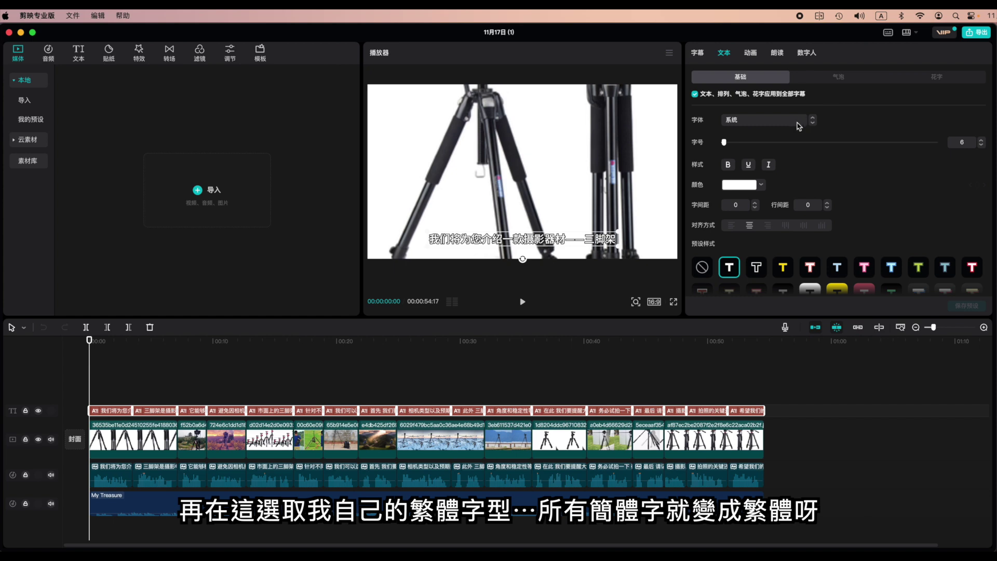
click(804, 121)
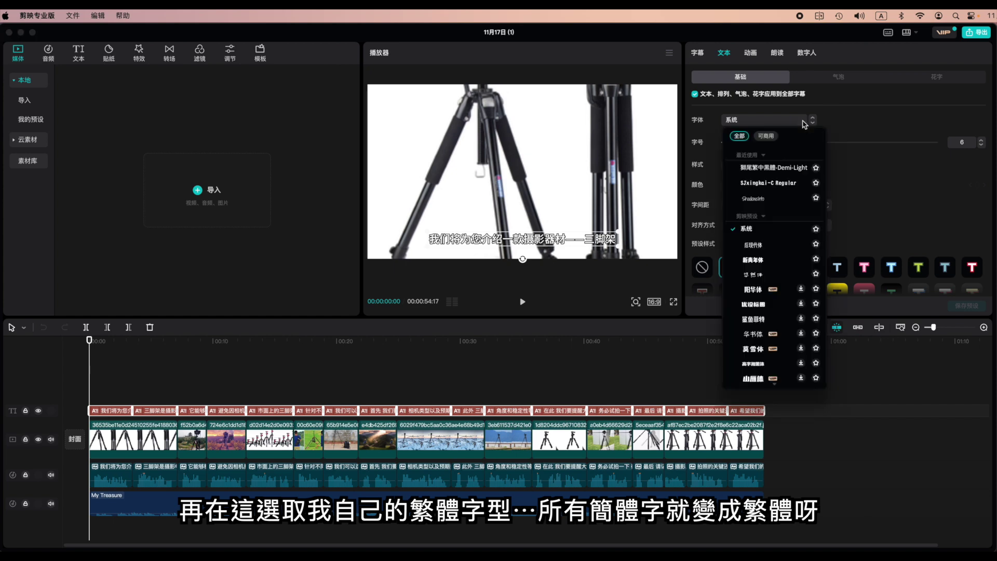
click(767, 168)
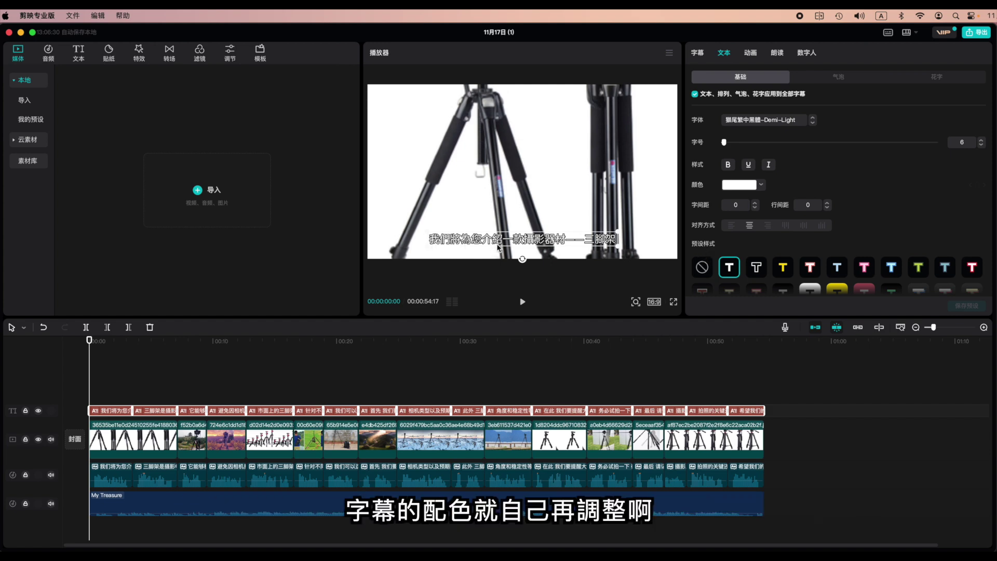
Step: Add a black background (背景) in its second style behind all subtitles and set its opacity to 80%
scroll(711, 242, down, 3)
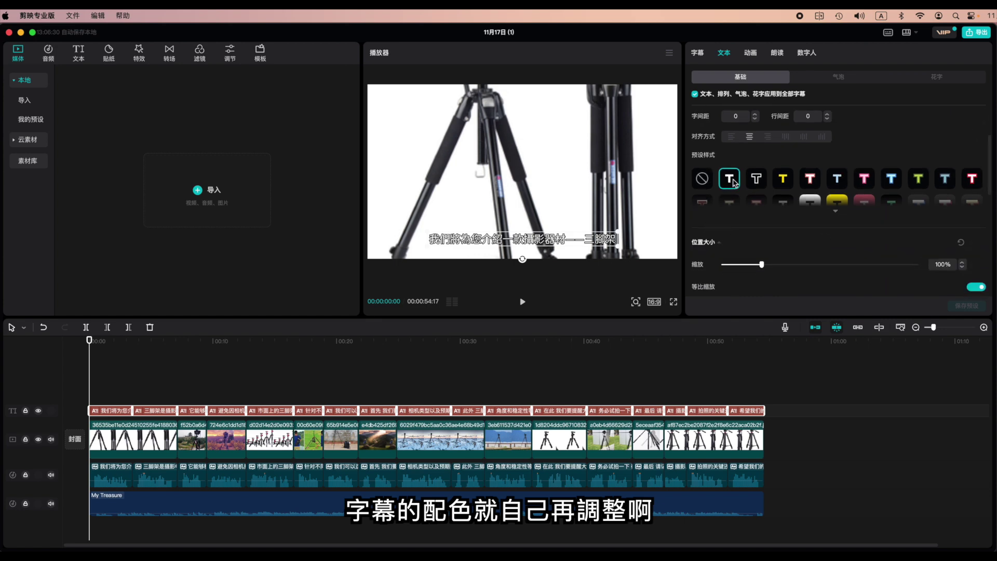
scroll(759, 211, down, 3)
scroll(759, 210, down, 5)
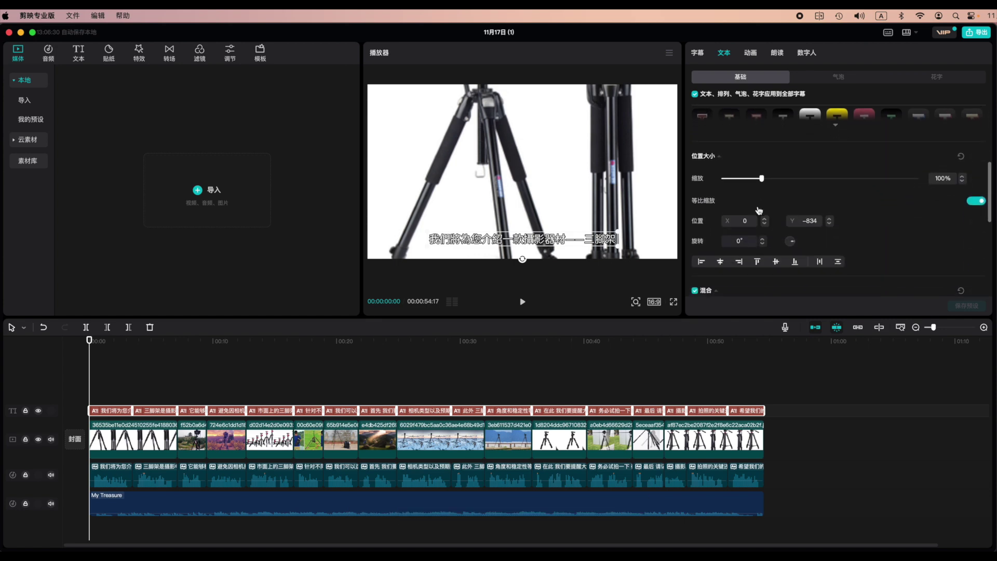
scroll(759, 211, down, 3)
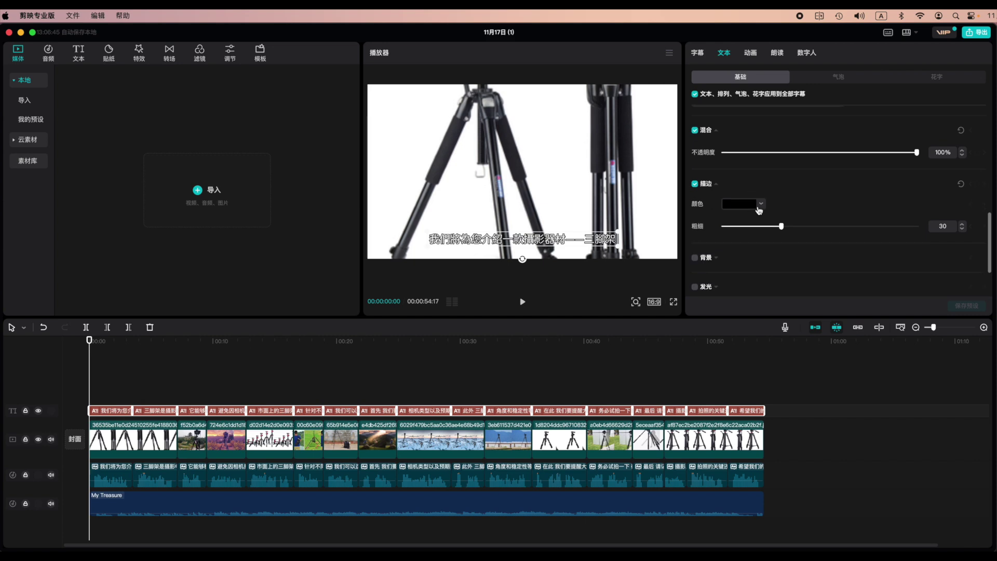
click(695, 232)
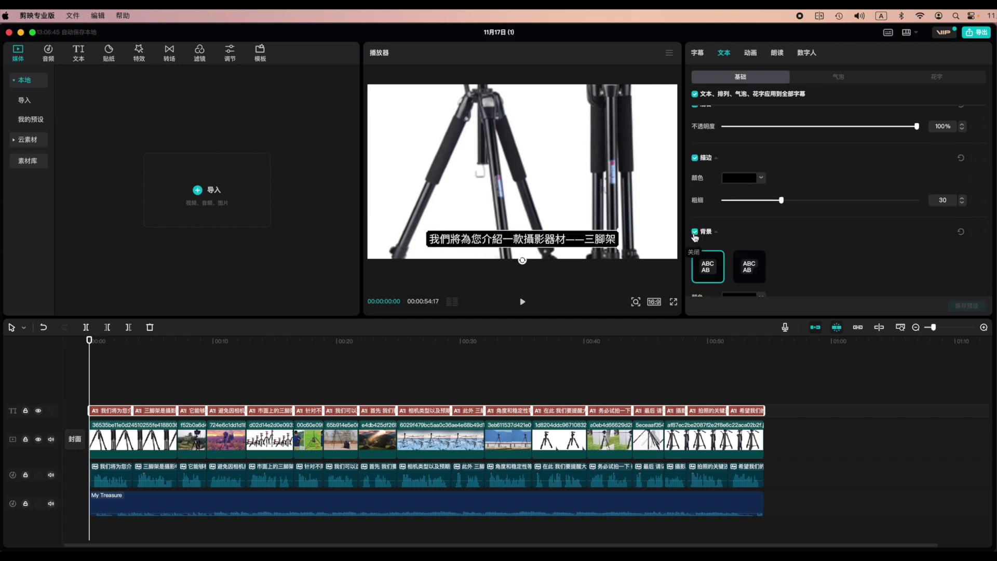
click(742, 265)
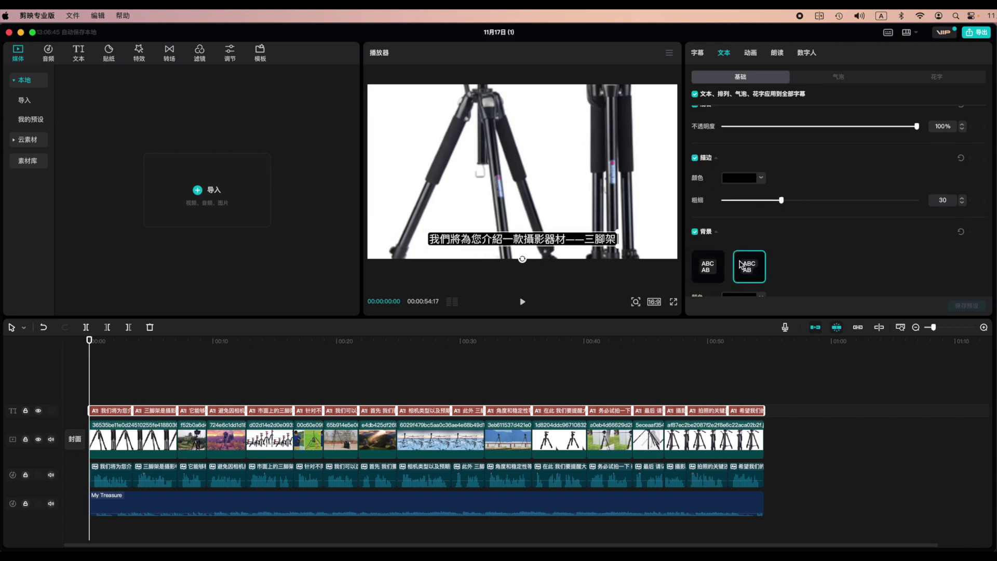
scroll(808, 274, down, 4)
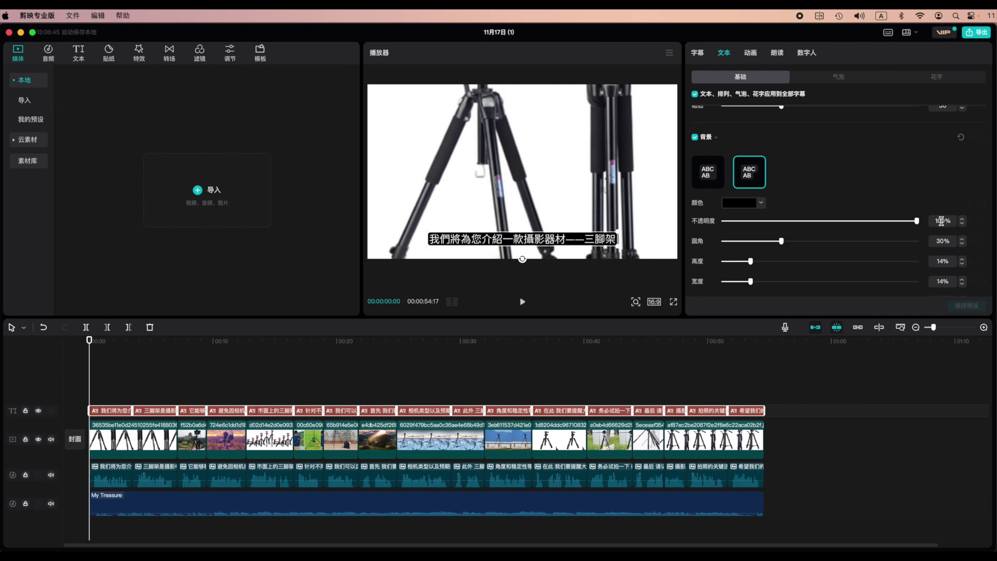
text(70)
key(Return)
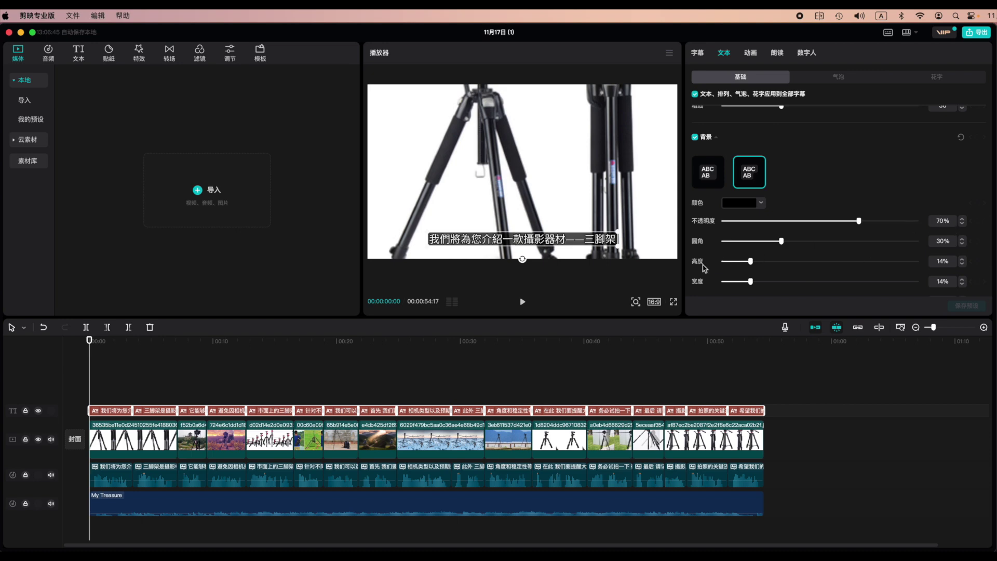
text(80)
key(Return)
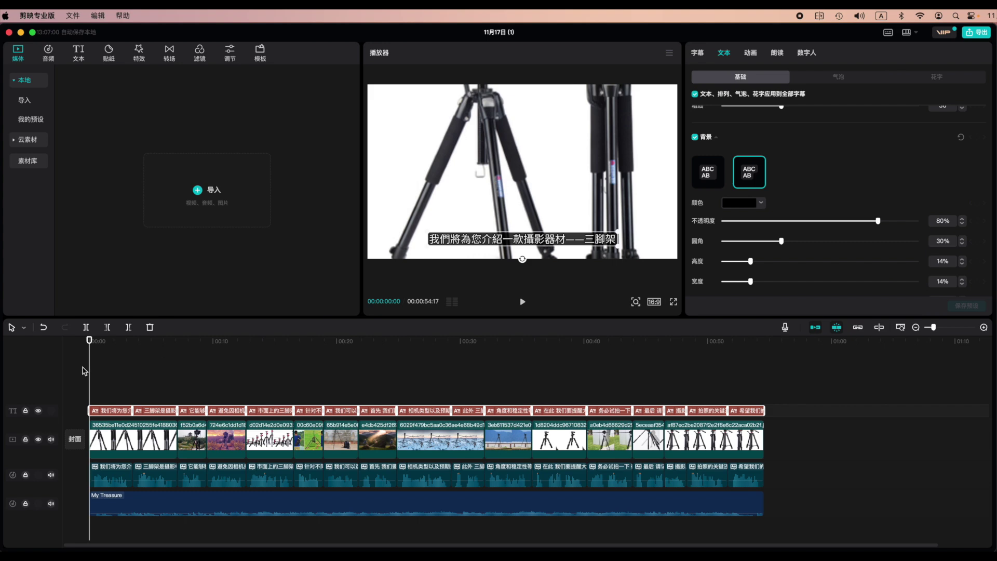
Step: Play about the first 25 seconds of the generated video to check the pictures, narration and subtitles
key(space)
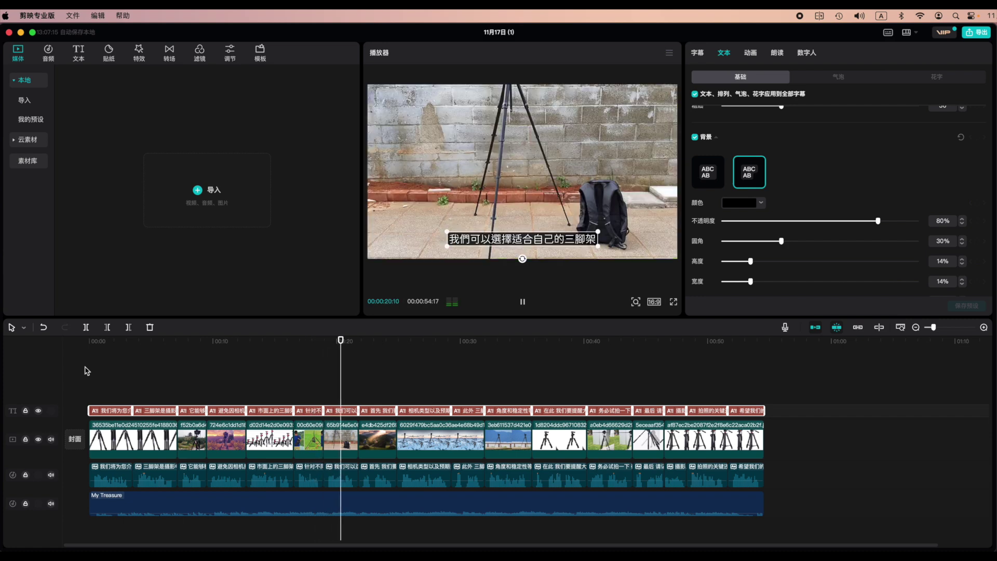
click(525, 304)
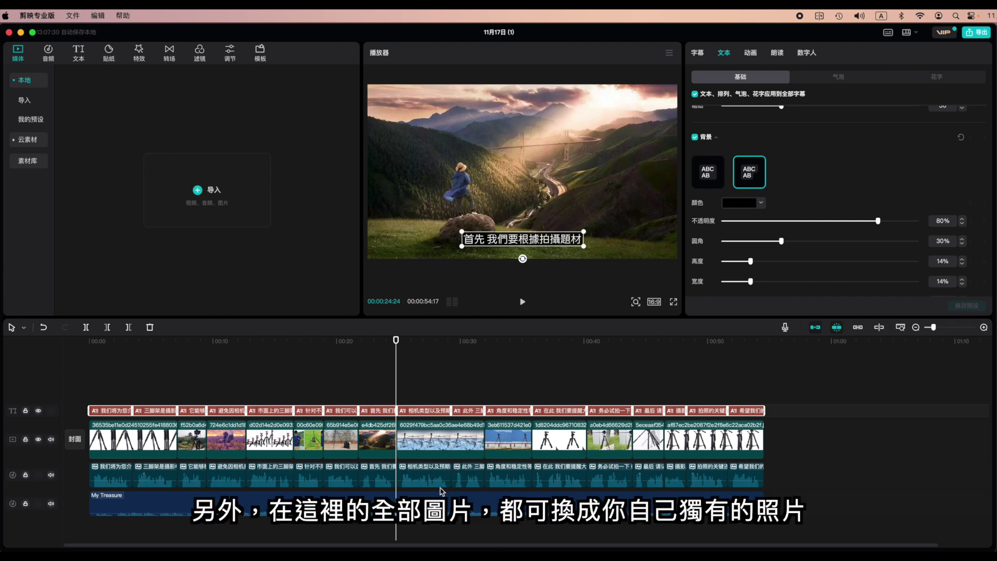
Step: Examine several of the automatically matched pictures on the timeline and scrub through the middle of the video
click(437, 456)
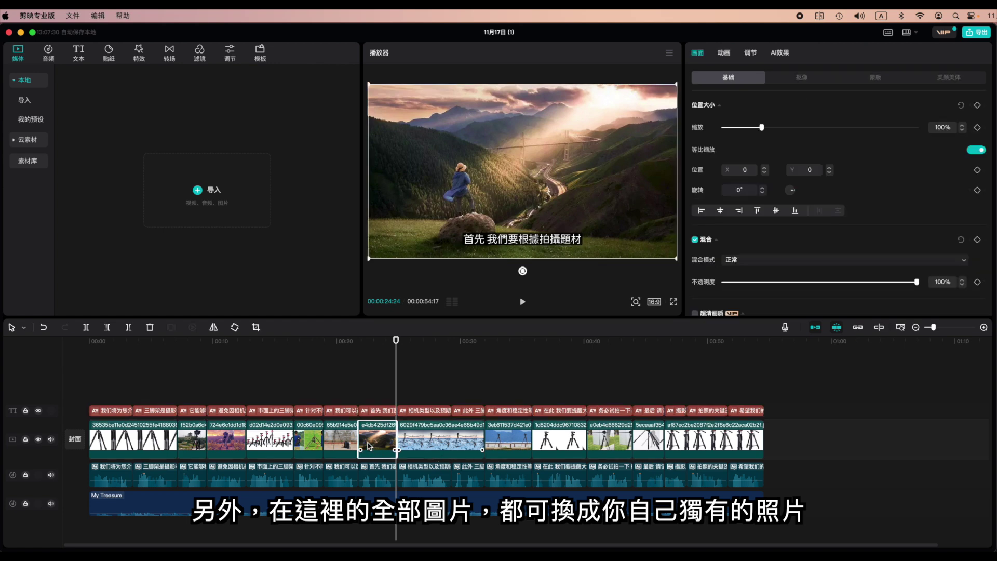
click(337, 446)
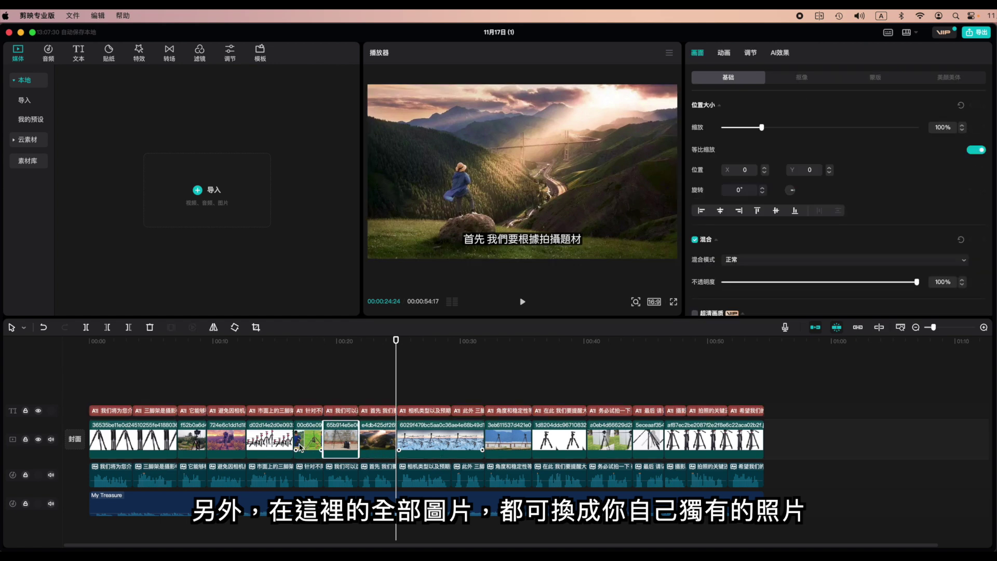
click(652, 444)
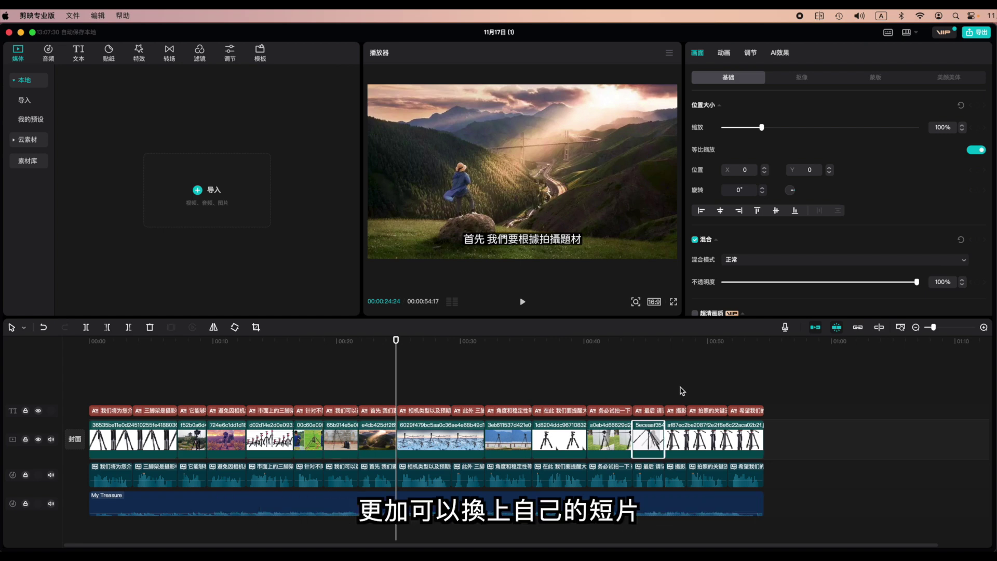
drag(396, 342, 487, 357)
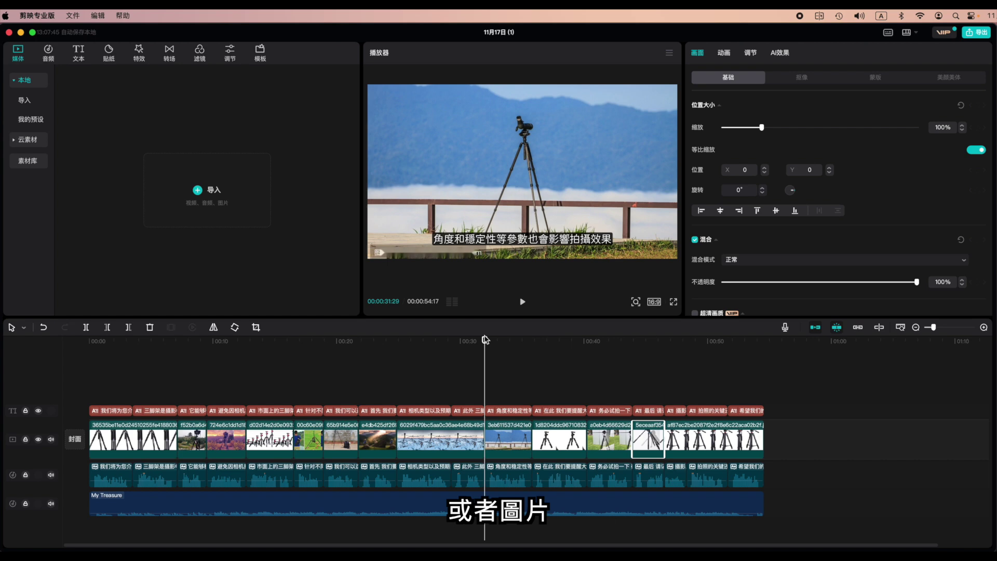
drag(484, 341, 268, 383)
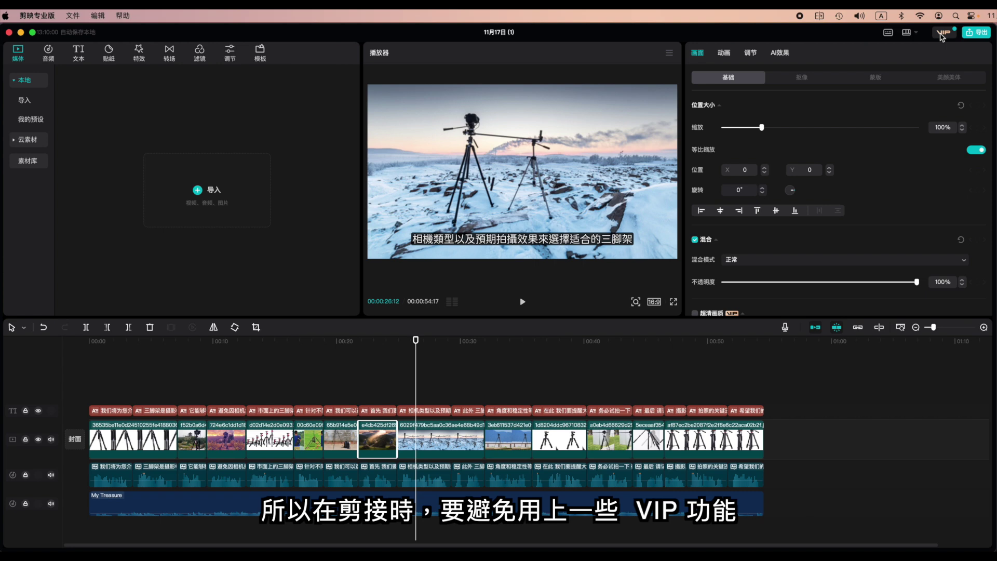
Step: Check the export options of the project before any VIP effect is added, and close them without exporting
click(442, 387)
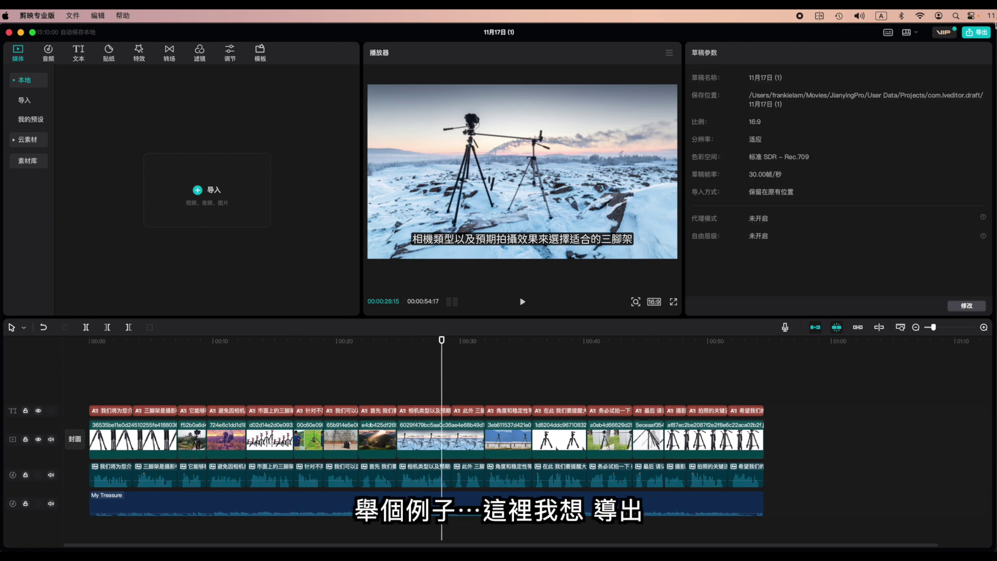
click(980, 34)
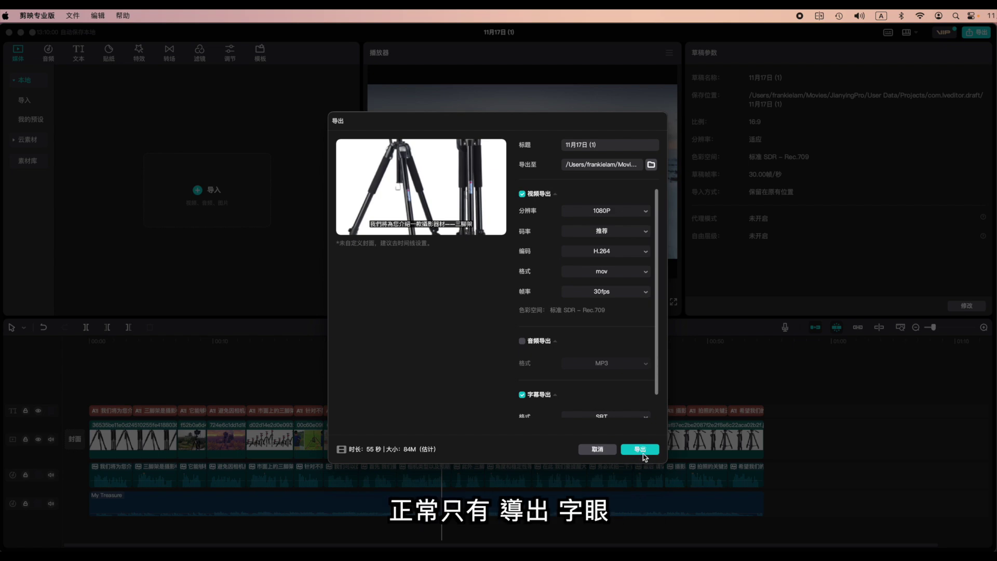
click(599, 450)
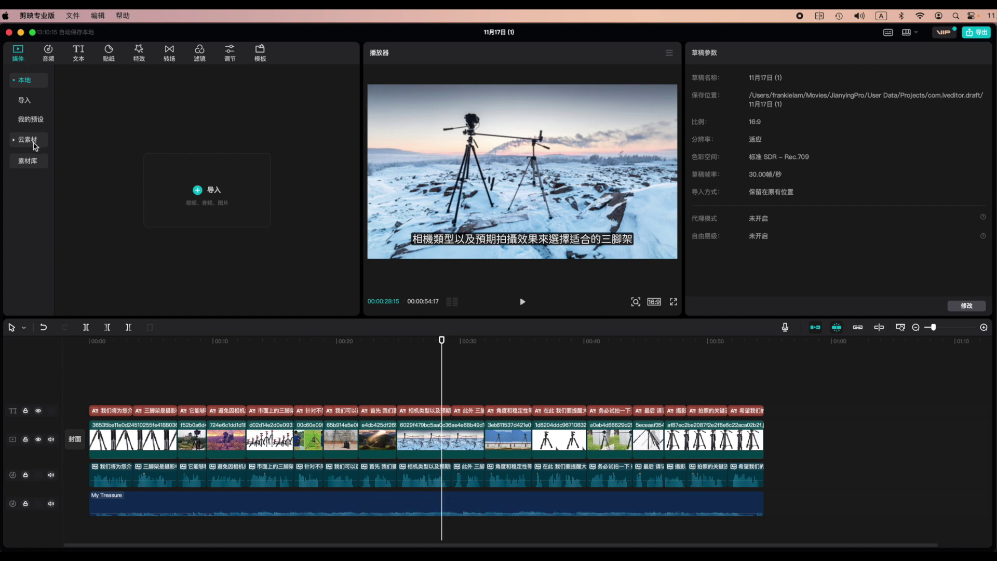
Step: Add the VIP transition 珠光模糊 between the snowy tripod clip and the clip after it, accepting the repeated frames
click(260, 52)
click(169, 52)
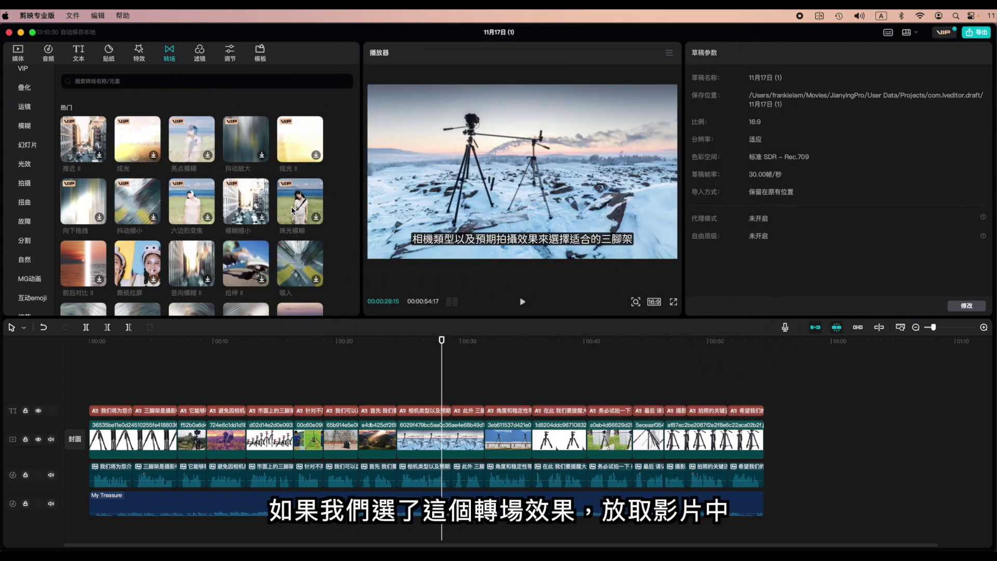
drag(292, 209, 485, 447)
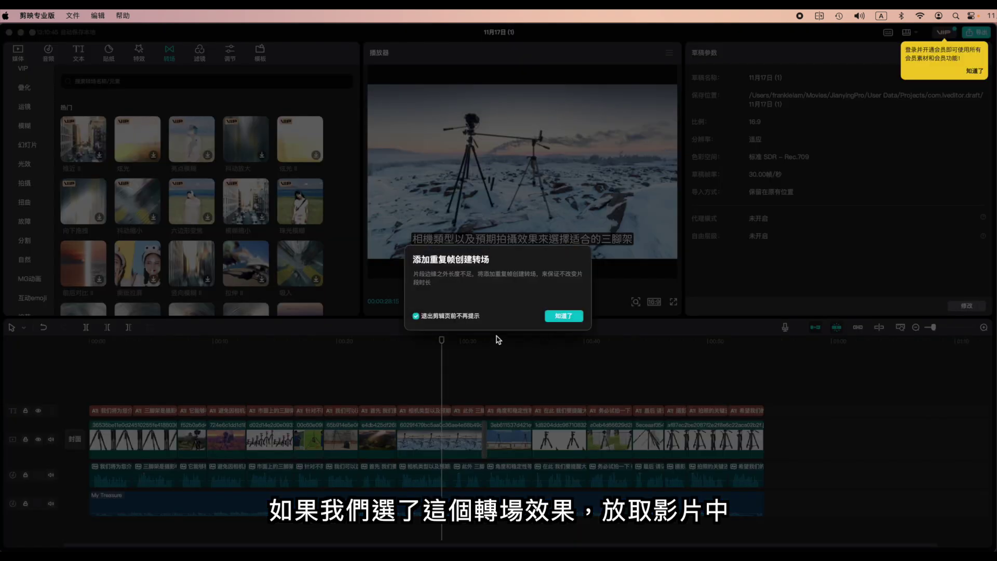
click(565, 317)
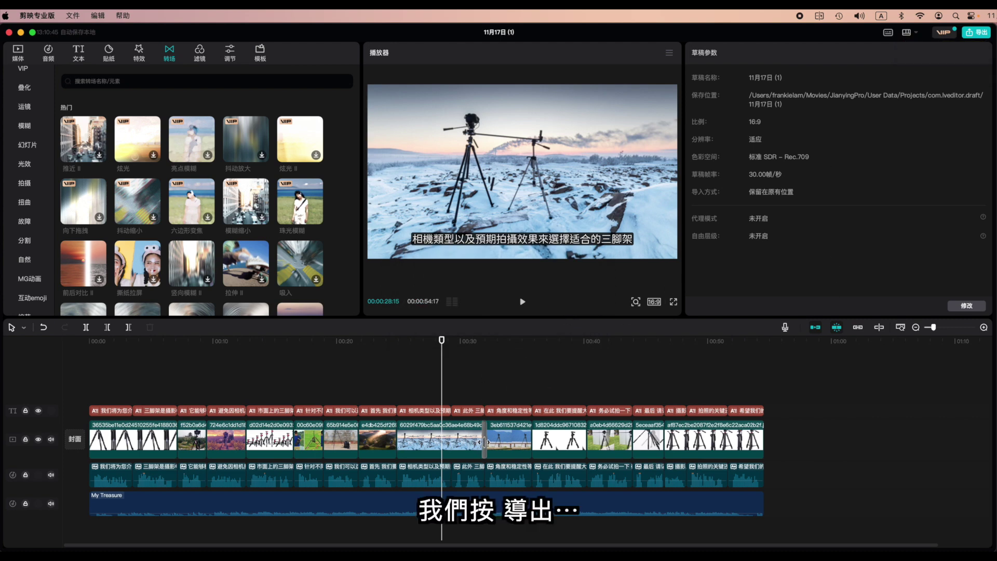
Step: Check whether the export options require membership with the VIP transition in place, and browse the VIP transitions
click(981, 33)
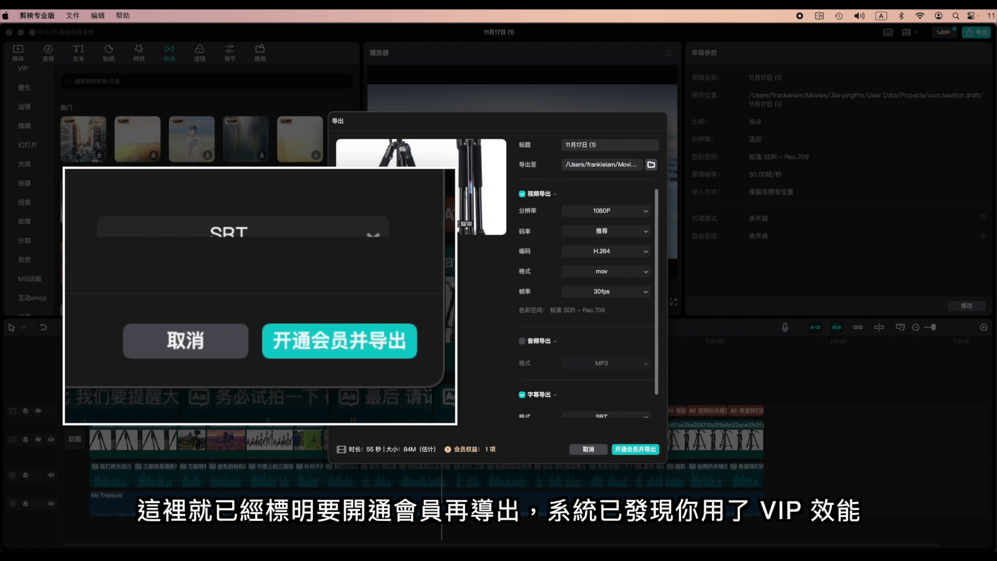
click(589, 450)
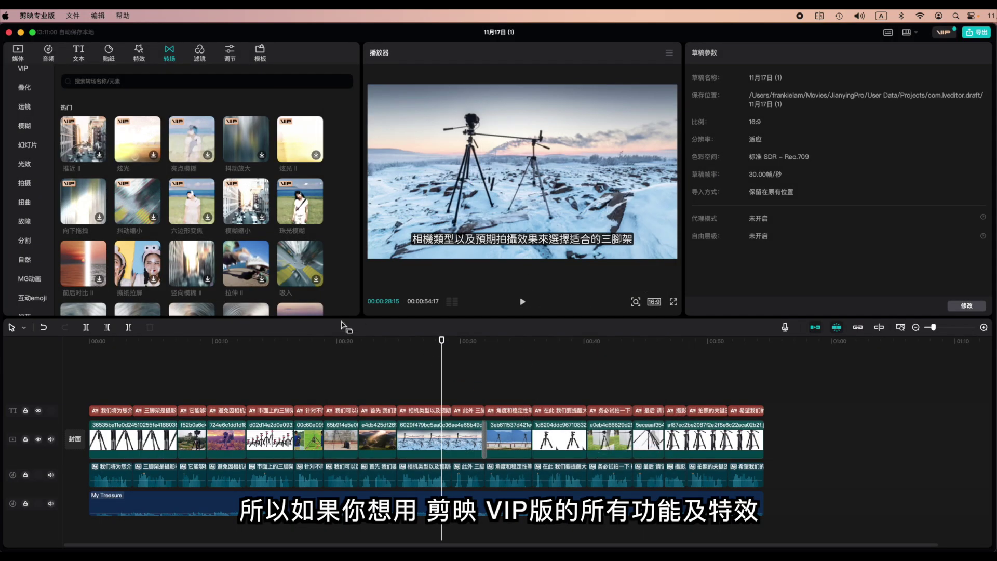
scroll(243, 258, down, 10)
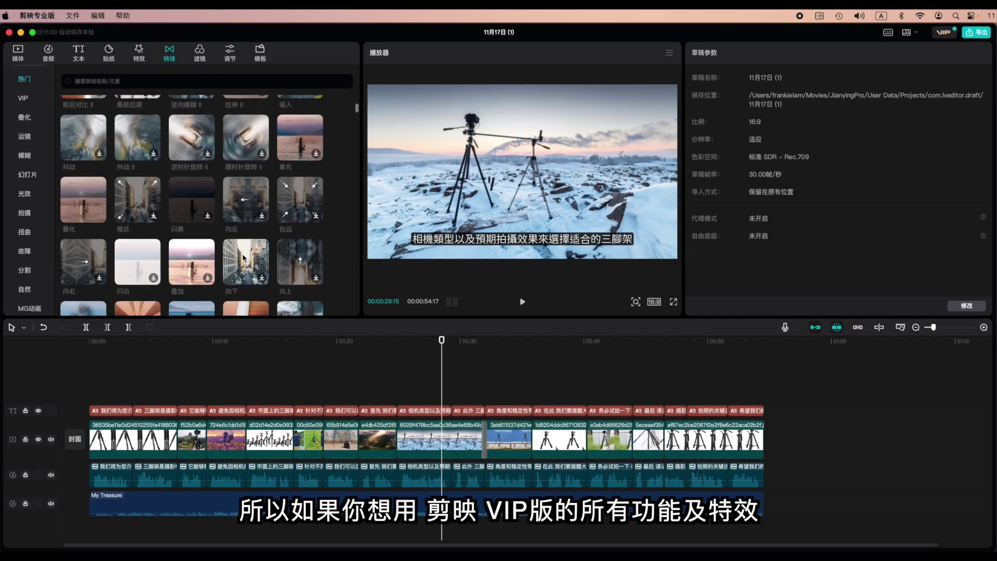
scroll(243, 256, down, 5)
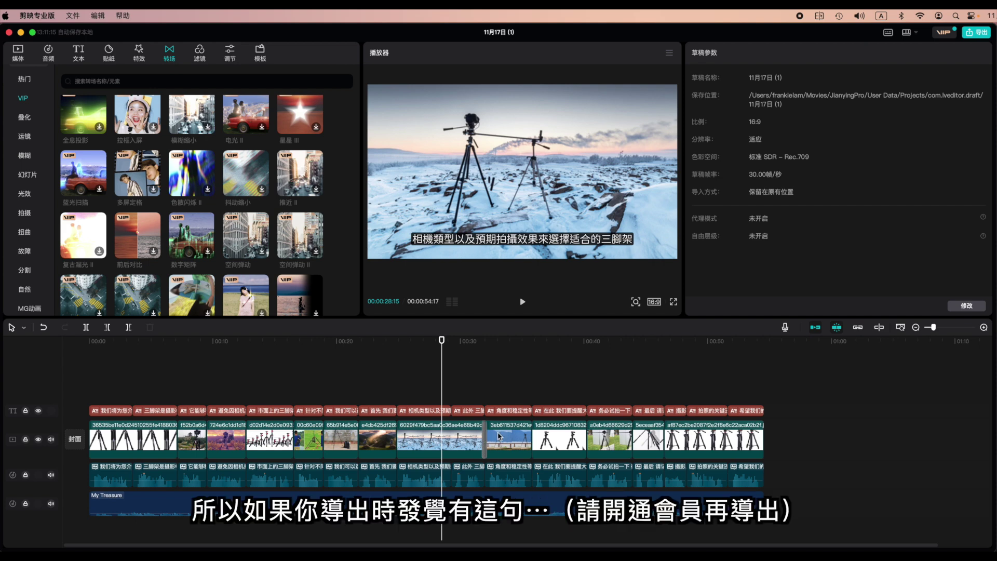
click(979, 34)
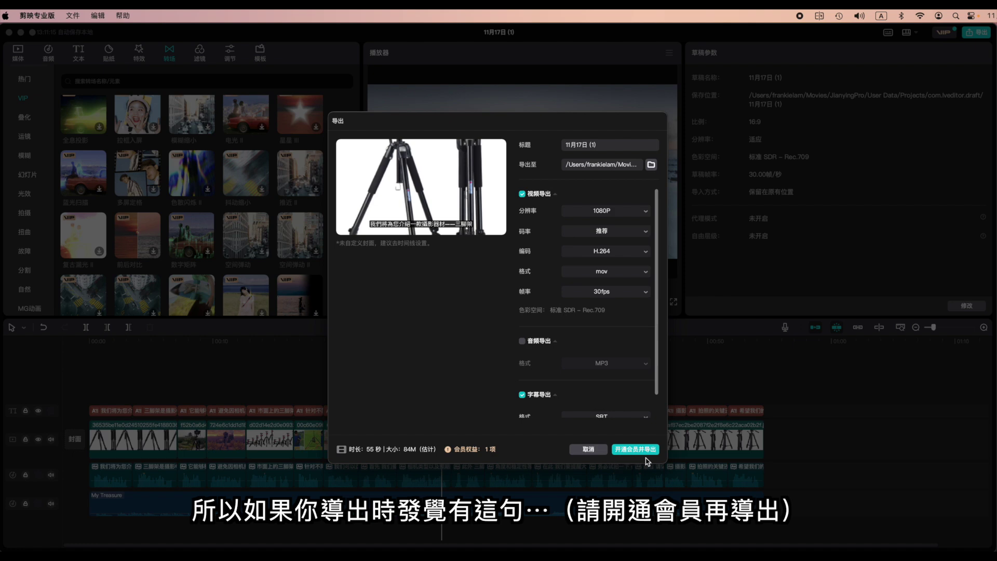
click(585, 450)
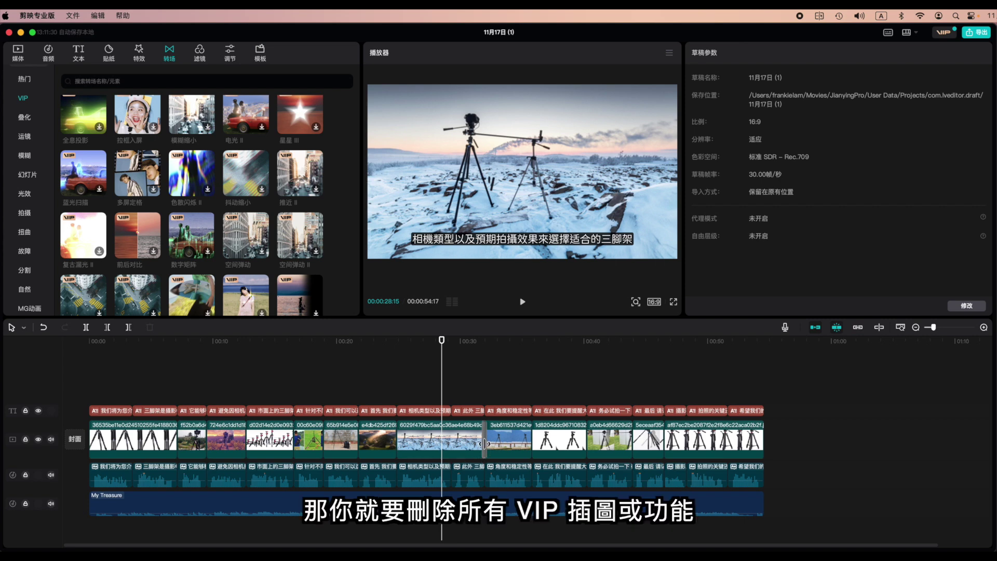
Step: Delete the 珠光模糊 transition after the snowy tripod clip and recheck the export options without exporting
click(485, 443)
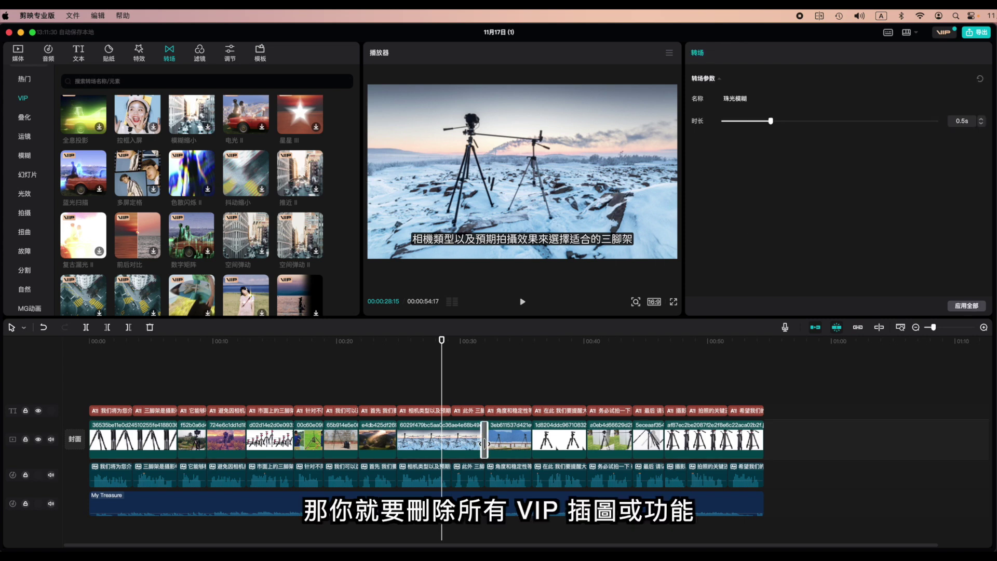
key(Delete)
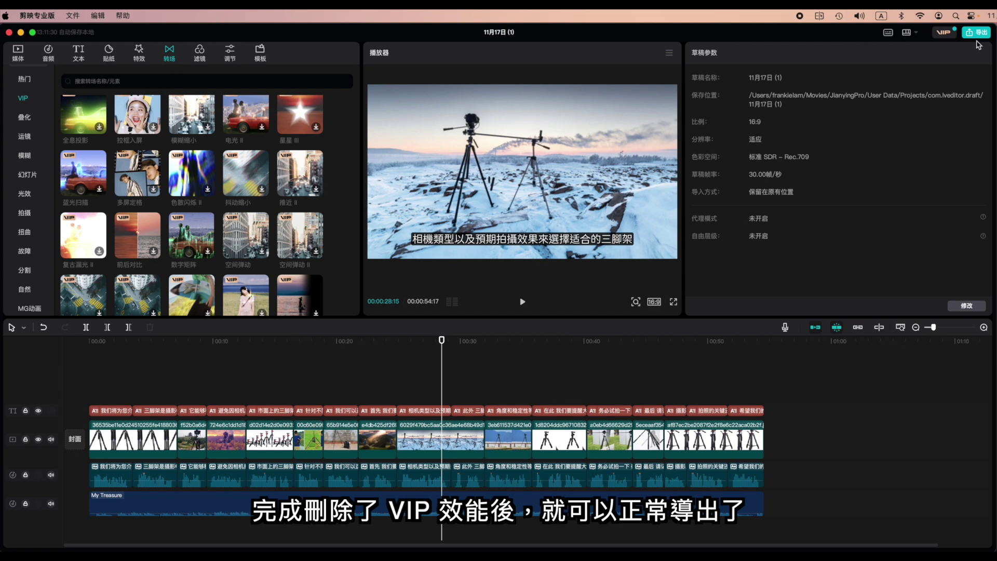
click(977, 33)
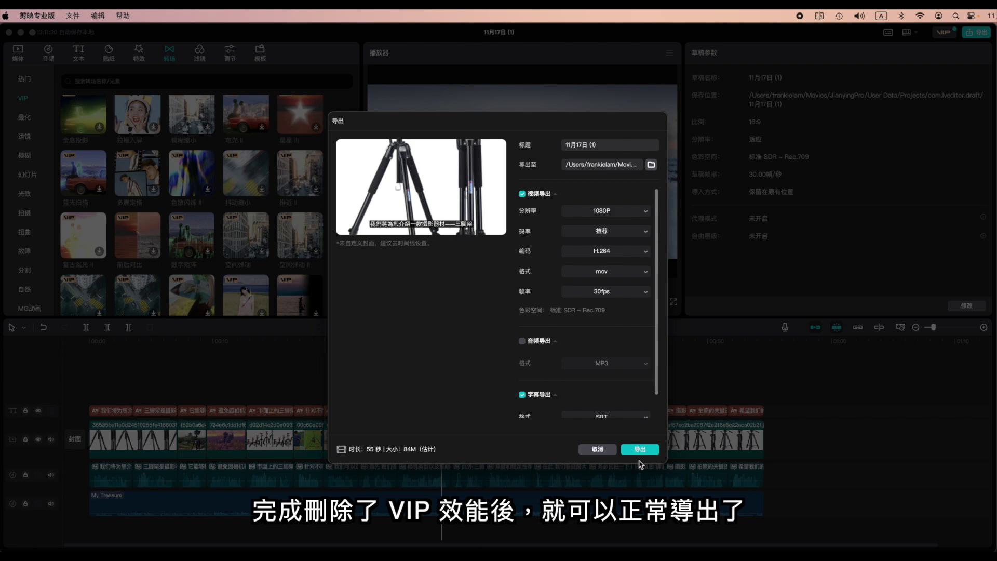
click(588, 452)
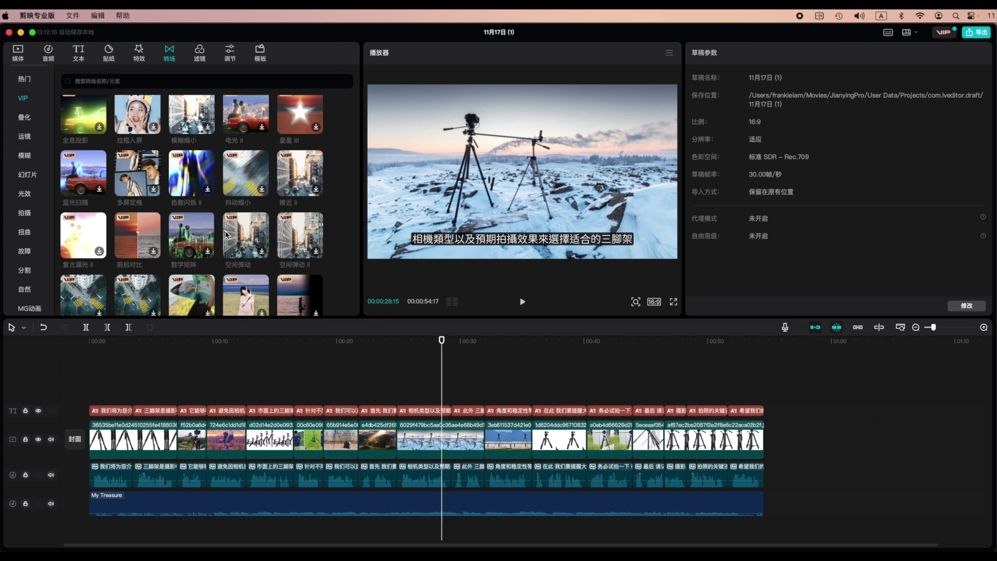
scroll(226, 235, down, 5)
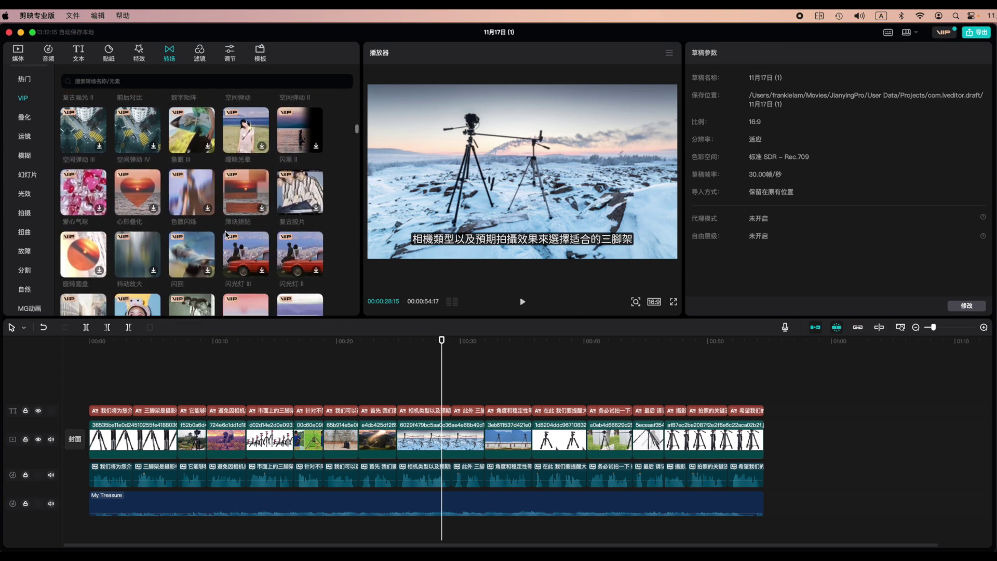
scroll(225, 233, down, 5)
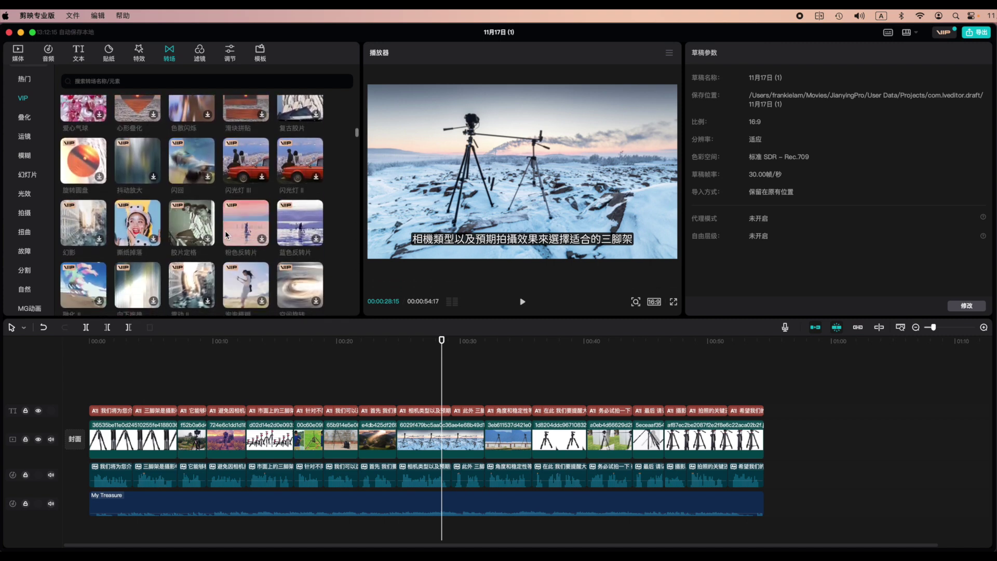